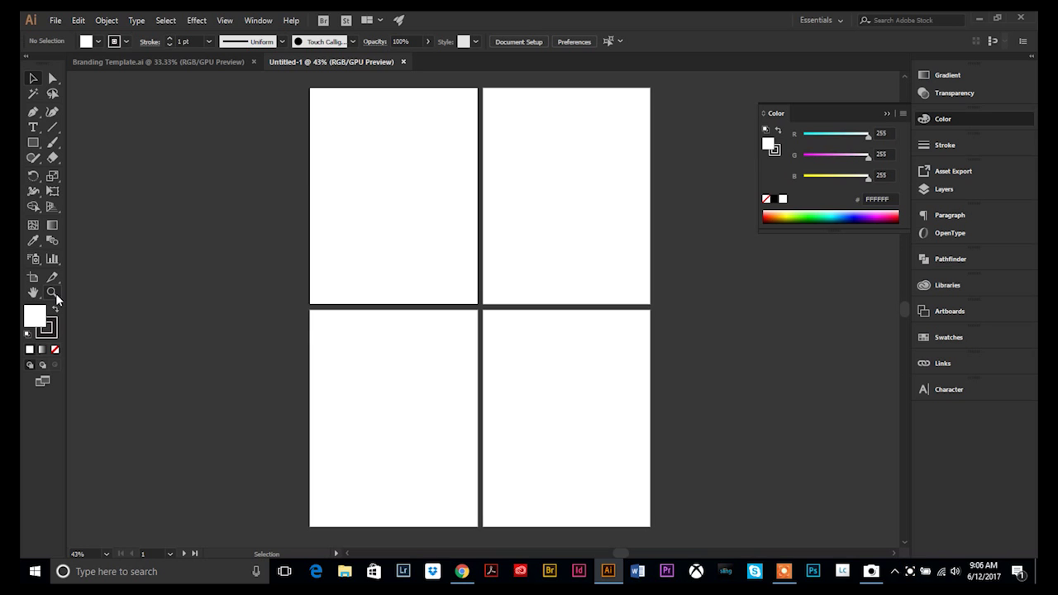
# - Zoom in to 100% on the upper-left artboard and pan until its top edge and both sides are in view
pyautogui.click(52, 292)
pyautogui.click(463, 240)
pyautogui.click(456, 243)
pyautogui.click(467, 272)
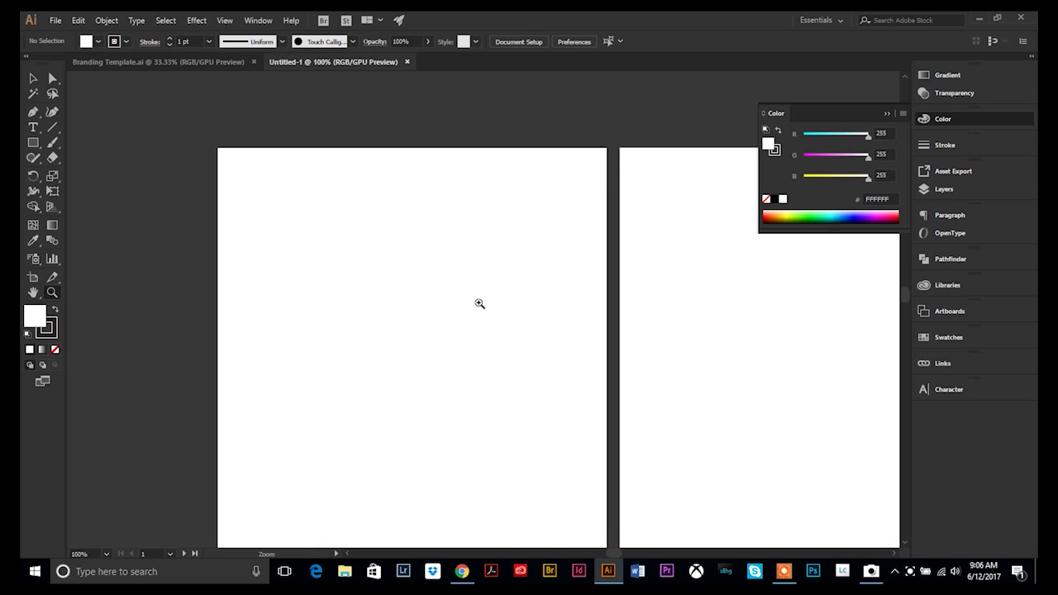
pyautogui.scroll(-1, 480, 304)
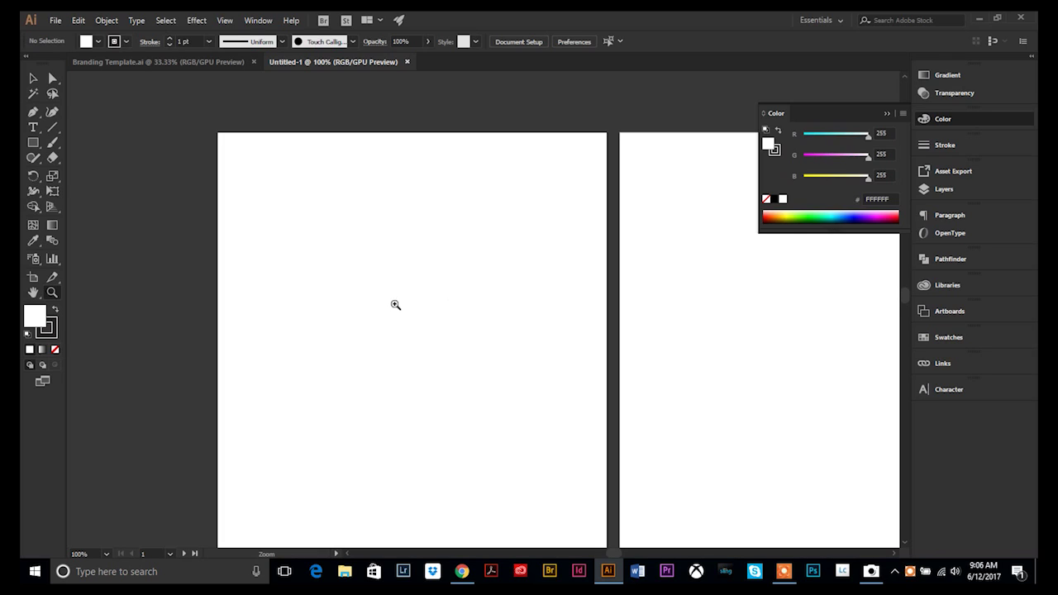
pyautogui.scroll(-2, 394, 304)
pyautogui.press('h')
pyautogui.moveTo(300, 239); pyautogui.dragTo(240, 225)
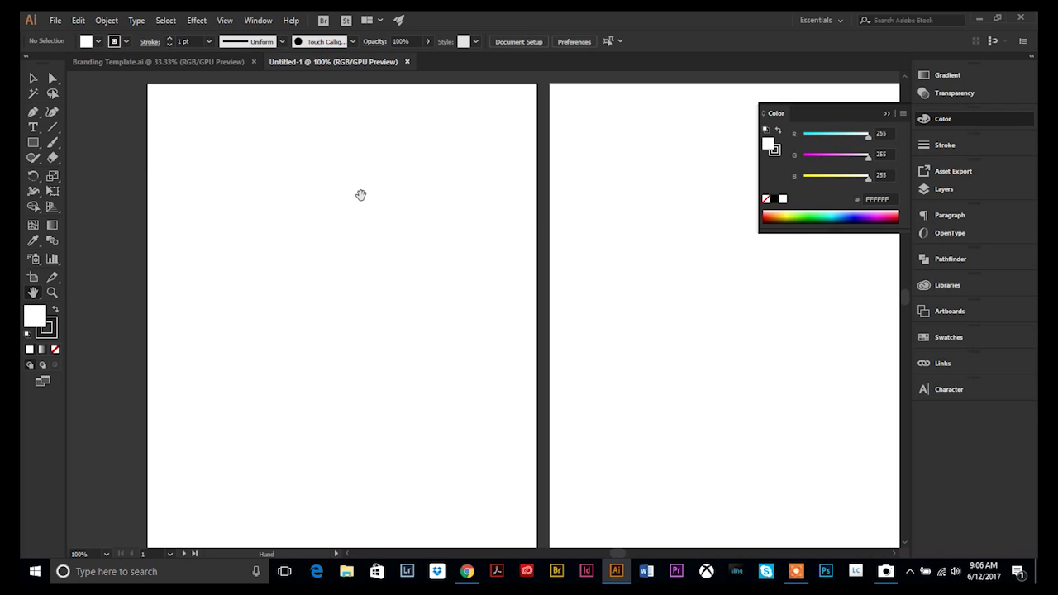
pyautogui.click(527, 213)
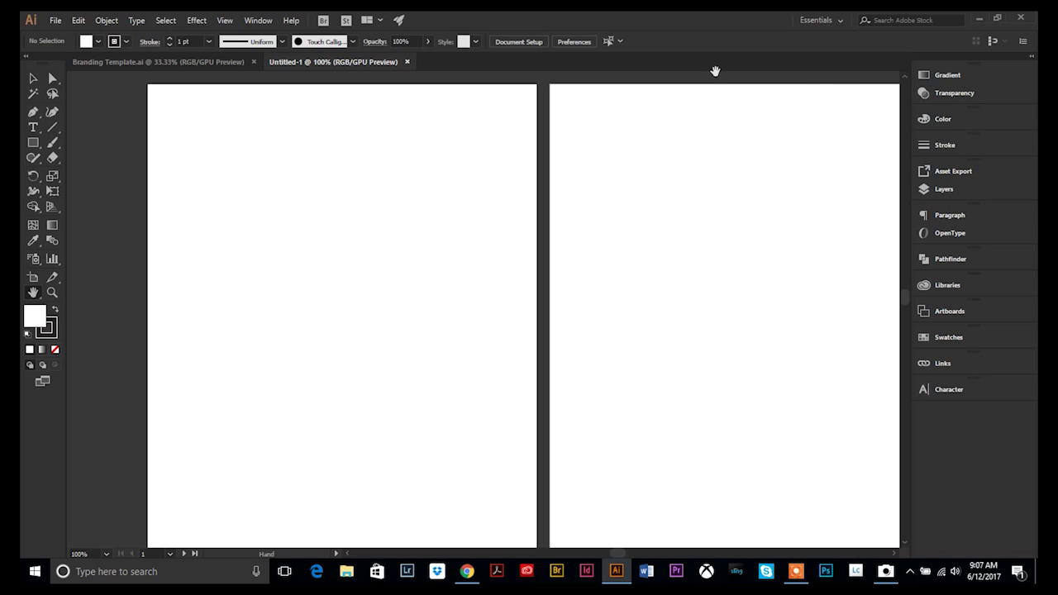
# - Switch to the Blank Workspace and return to the Essentials workspace
pyautogui.click(840, 24)
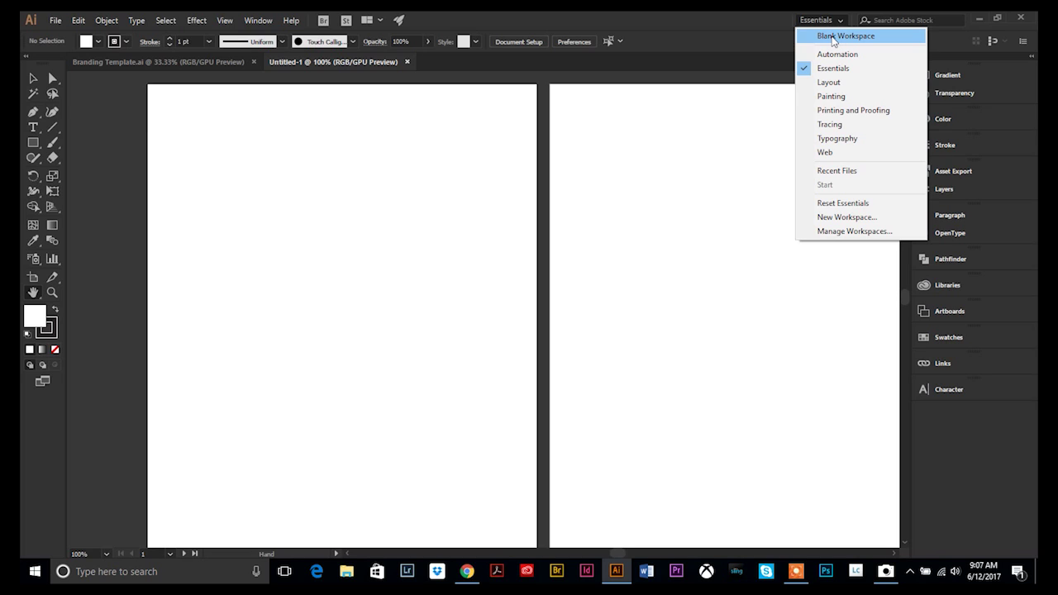
pyautogui.click(833, 38)
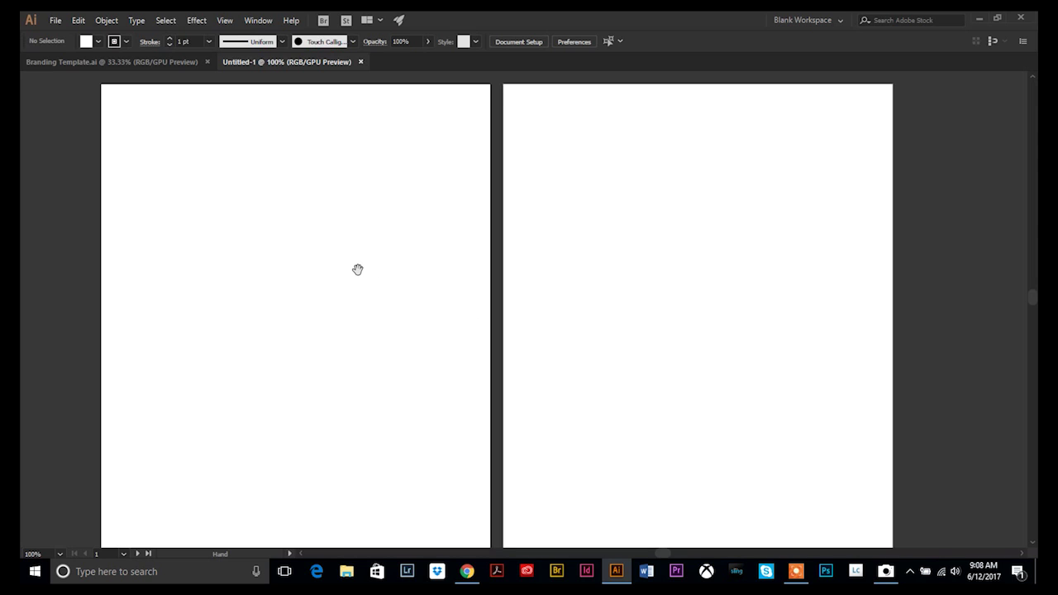
pyautogui.click(840, 22)
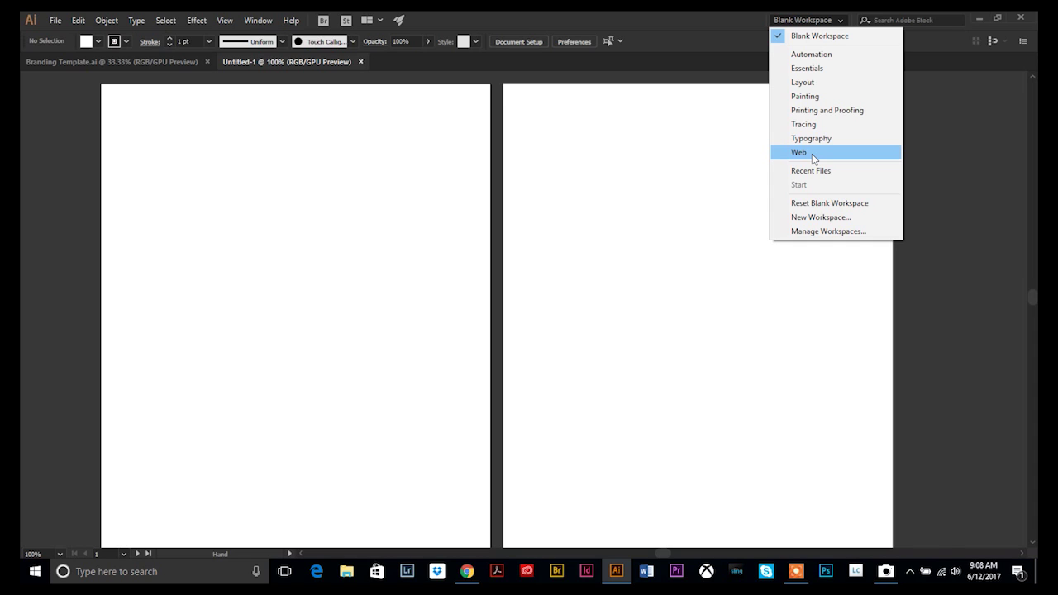
pyautogui.click(806, 68)
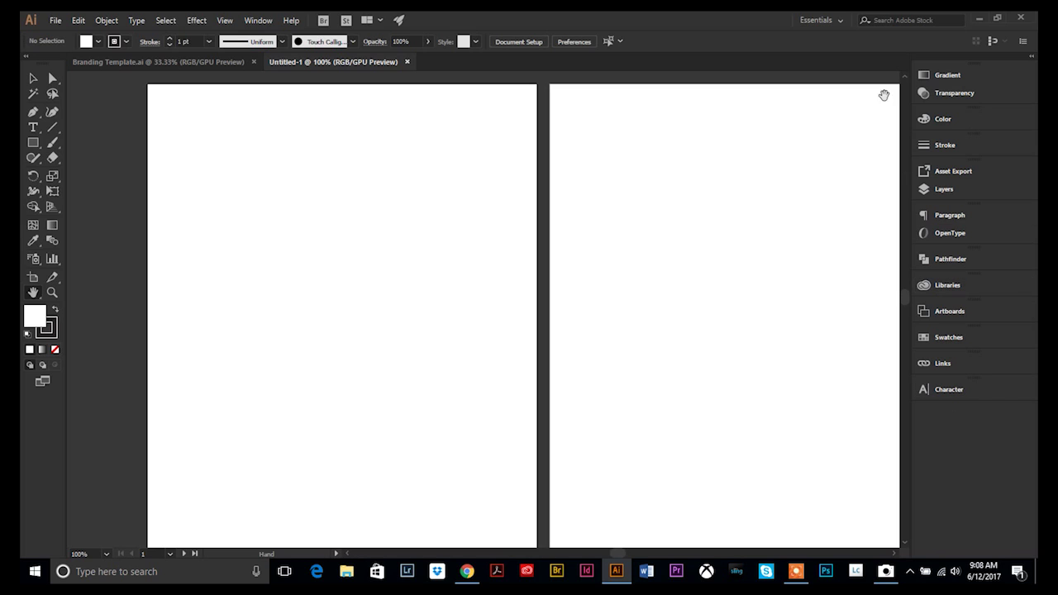
# - Switch to the Layout workspace and collapse its open Glyphs panel
pyautogui.click(839, 21)
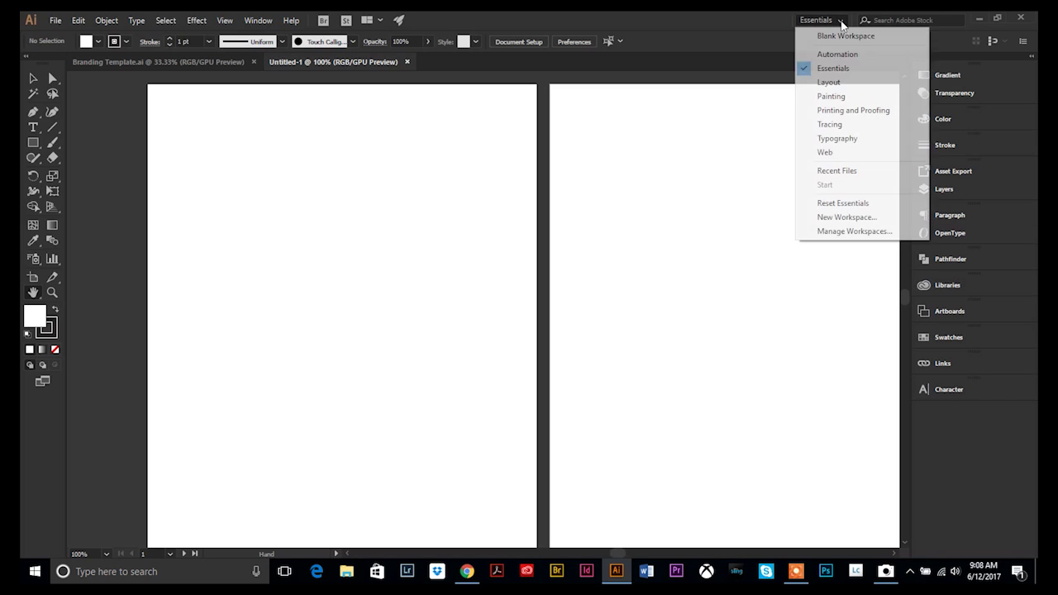
pyautogui.click(834, 85)
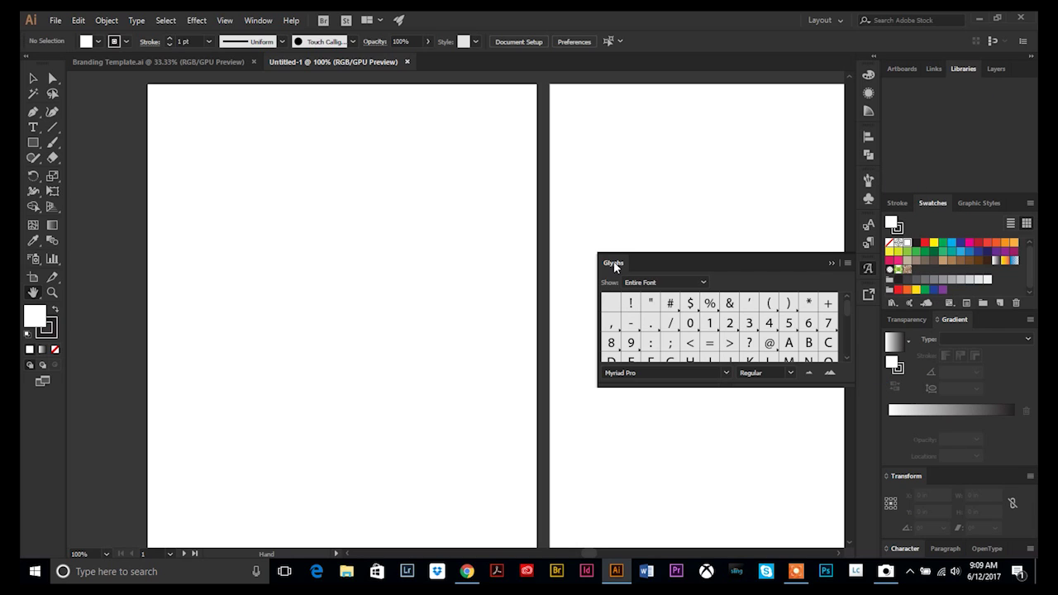
pyautogui.moveTo(612, 263); pyautogui.dragTo(913, 300)
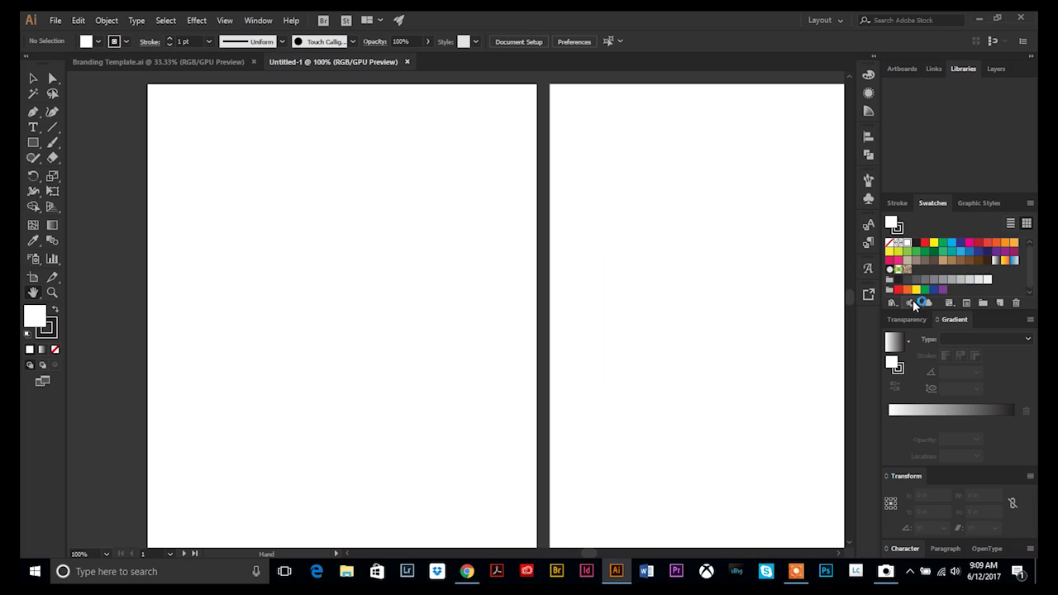
# - Switch to the Blank Workspace and open the Character panel
pyautogui.click(839, 20)
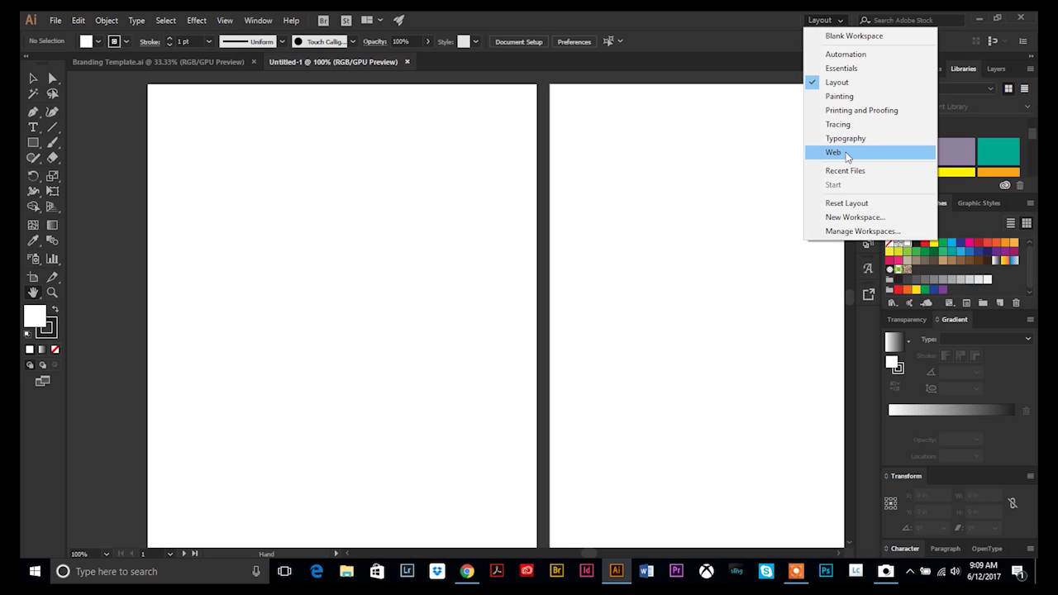
pyautogui.click(858, 37)
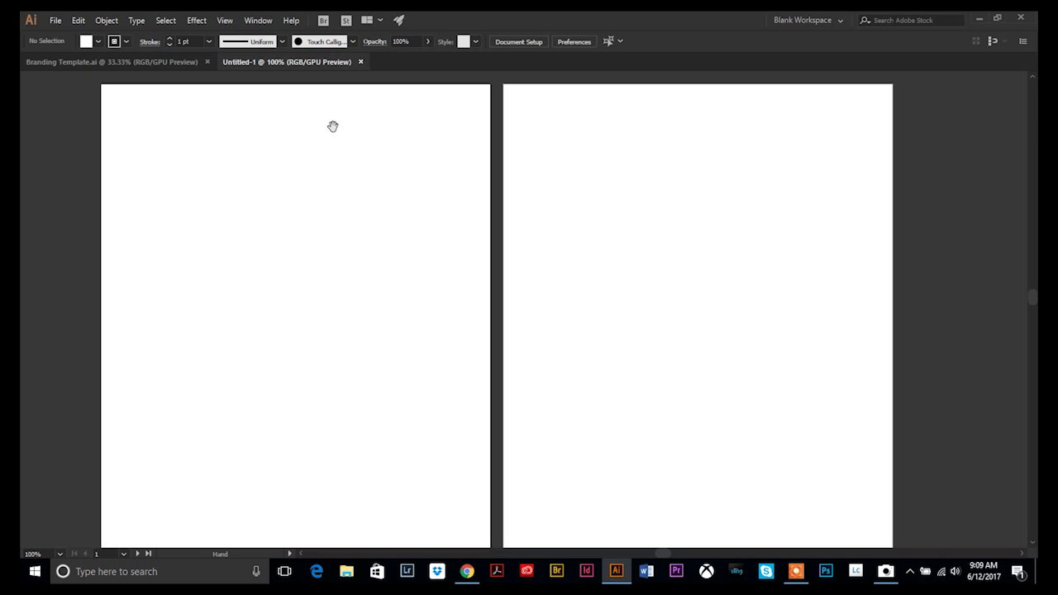
pyautogui.click(263, 24)
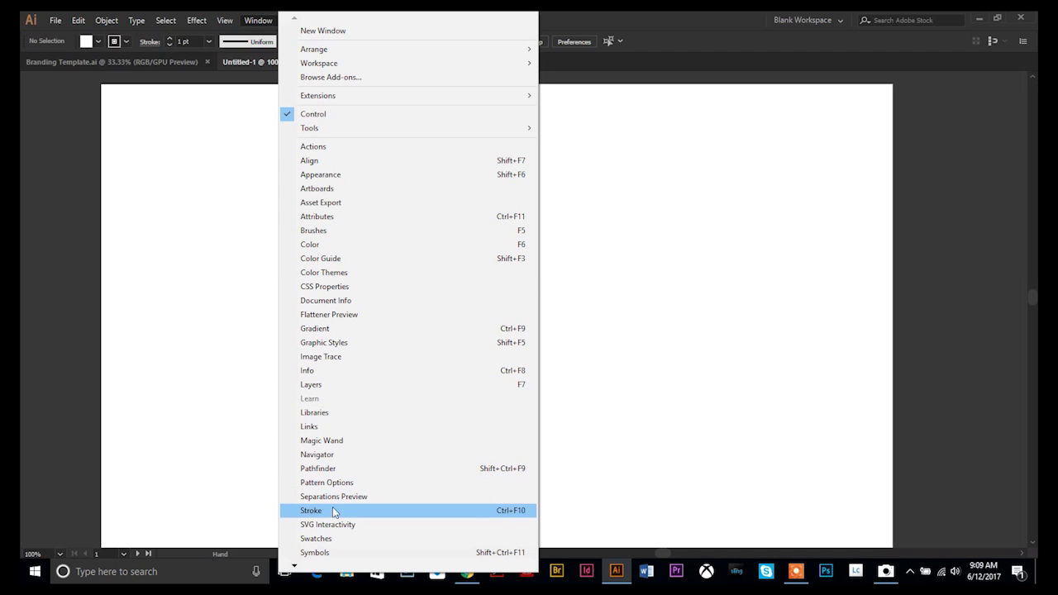
pyautogui.moveTo(295, 568)
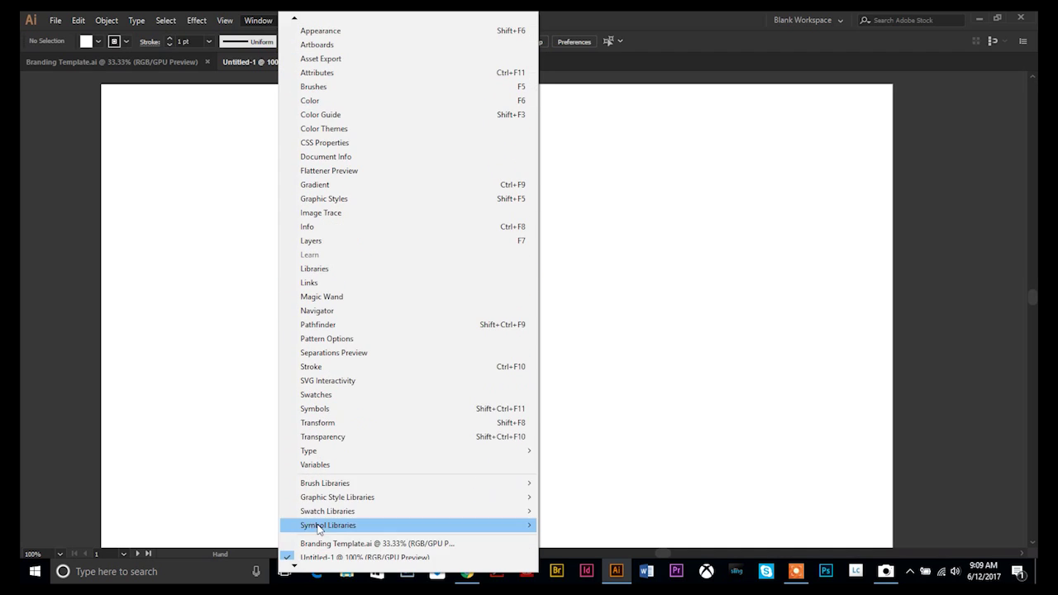
pyautogui.moveTo(330, 457)
pyautogui.click(589, 453)
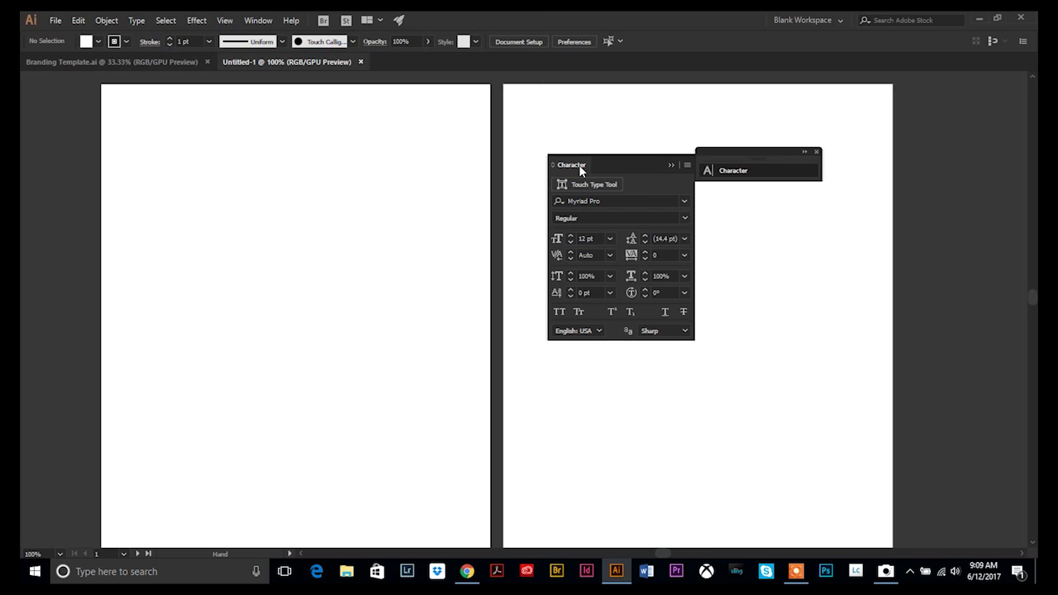
# - Open the Color, Layers and Stroke panels in the blank workspace
pyautogui.click(256, 19)
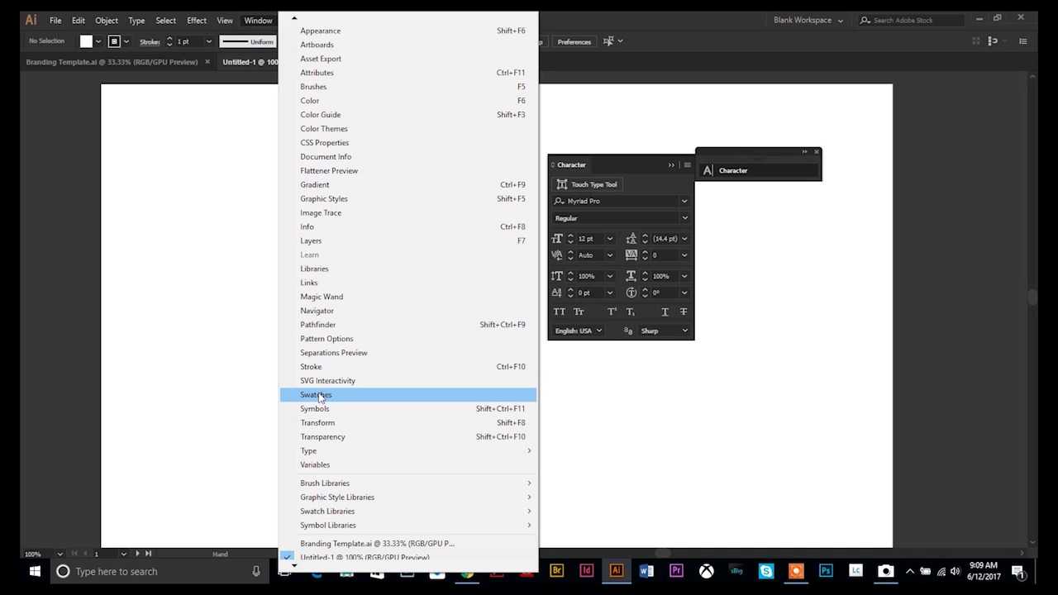
pyautogui.click(313, 100)
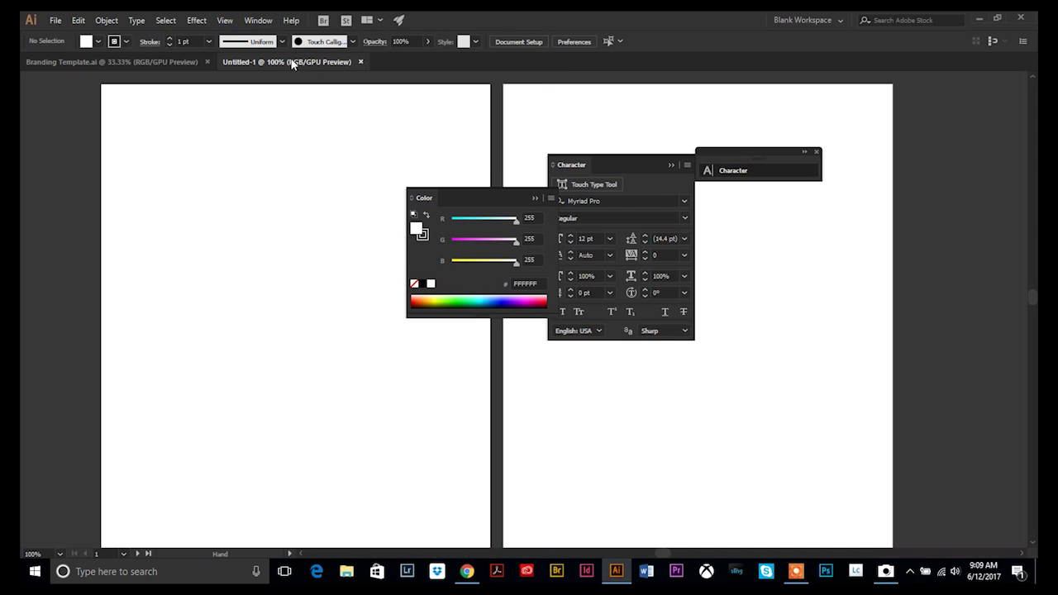
pyautogui.click(250, 22)
pyautogui.click(315, 238)
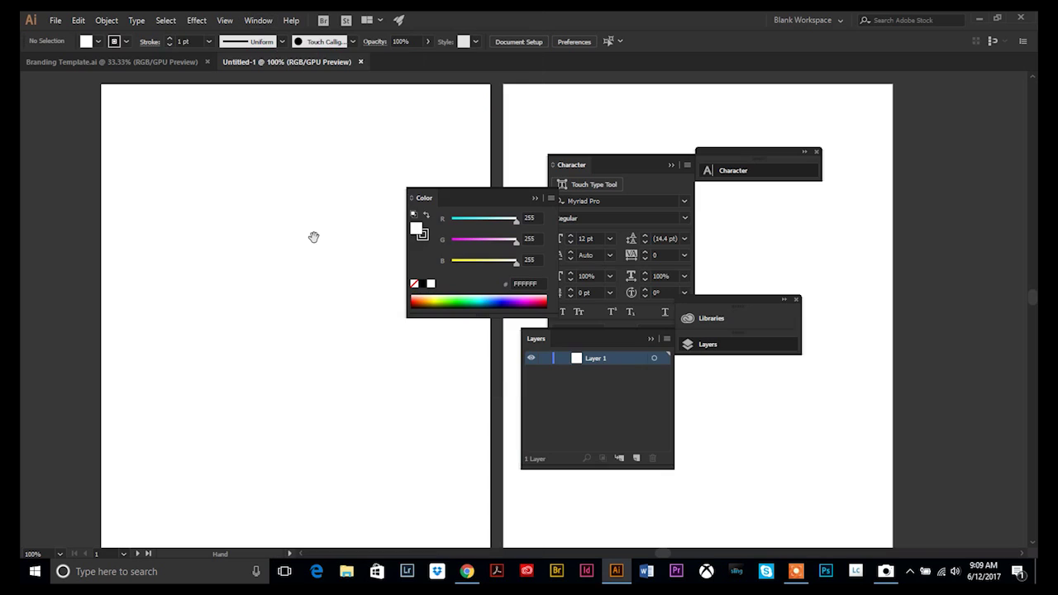
pyautogui.click(256, 20)
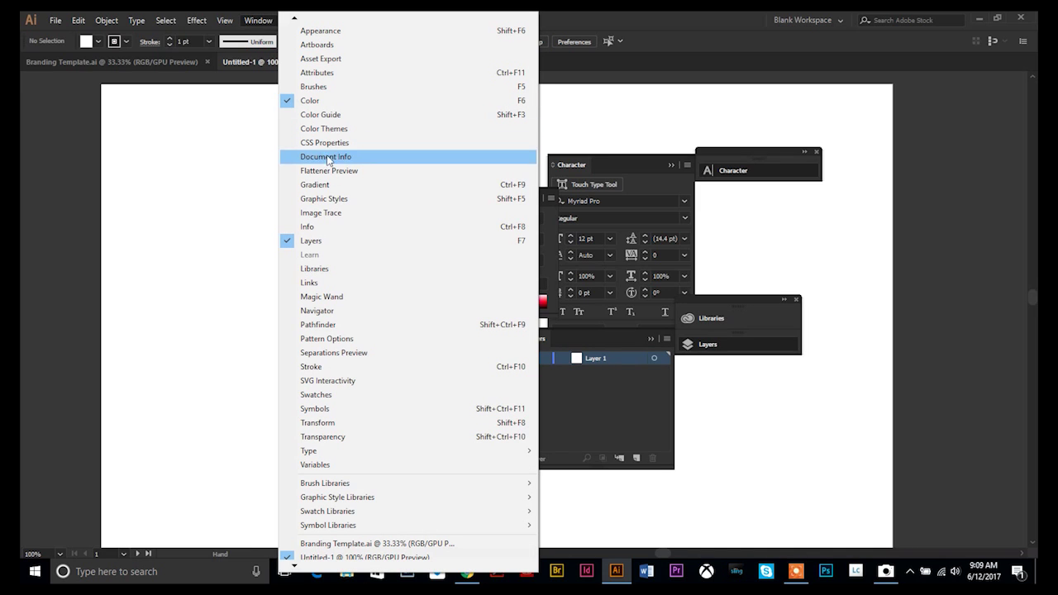
pyautogui.click(312, 367)
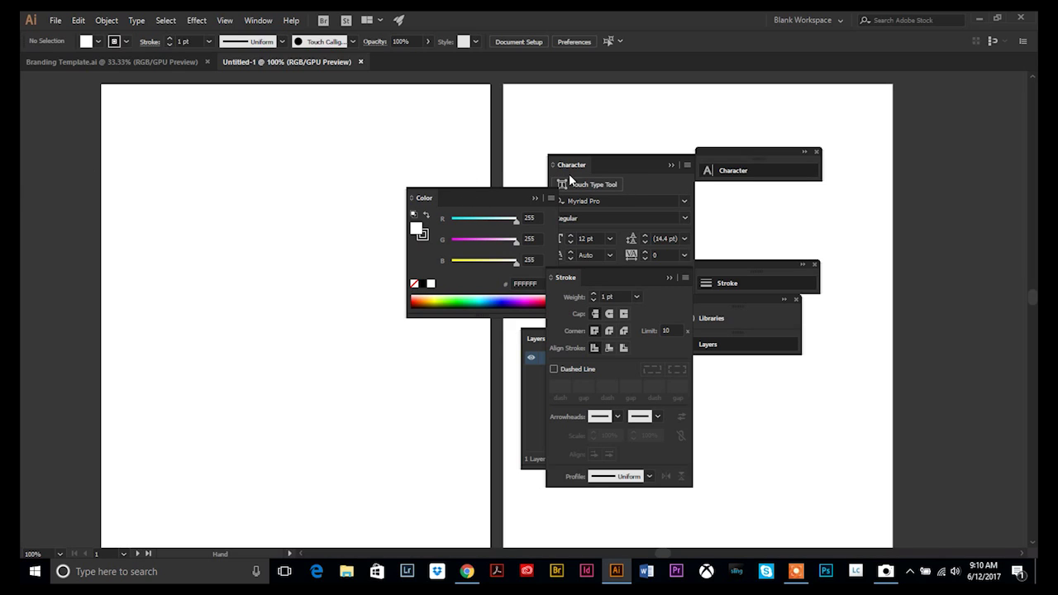
# - Pull the Character panel out of its floating group and dock it along the right edge of the workspace
pyautogui.moveTo(574, 166); pyautogui.dragTo(744, 125)
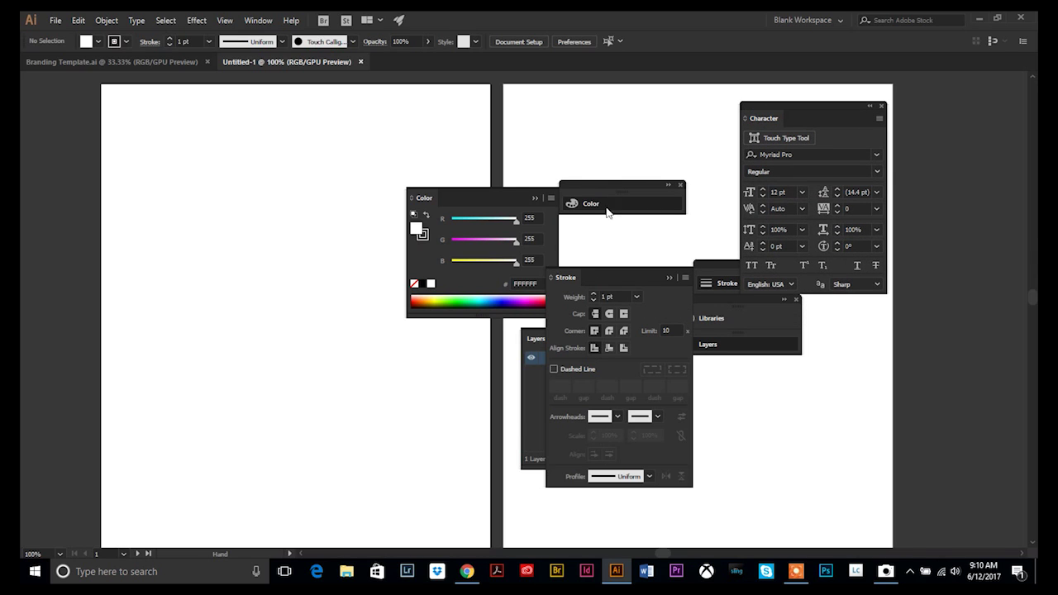
pyautogui.click(754, 119)
pyautogui.moveTo(761, 118)
pyautogui.mouseDown()
pyautogui.moveTo(932, 96)
pyautogui.moveTo(1031, 108)
pyautogui.mouseUp()
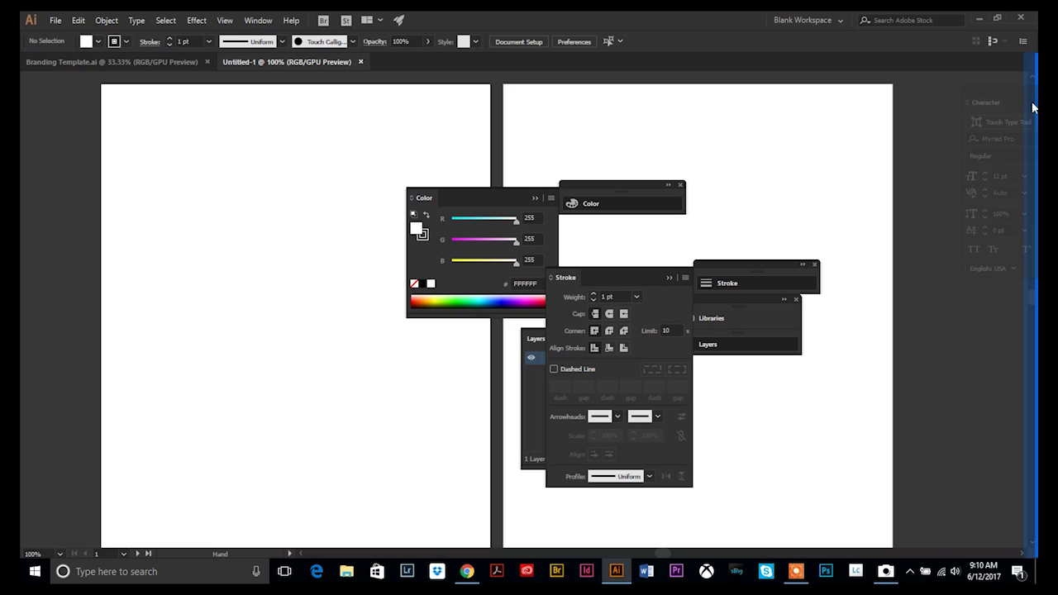
pyautogui.moveTo(1032, 107); pyautogui.dragTo(1032, 106)
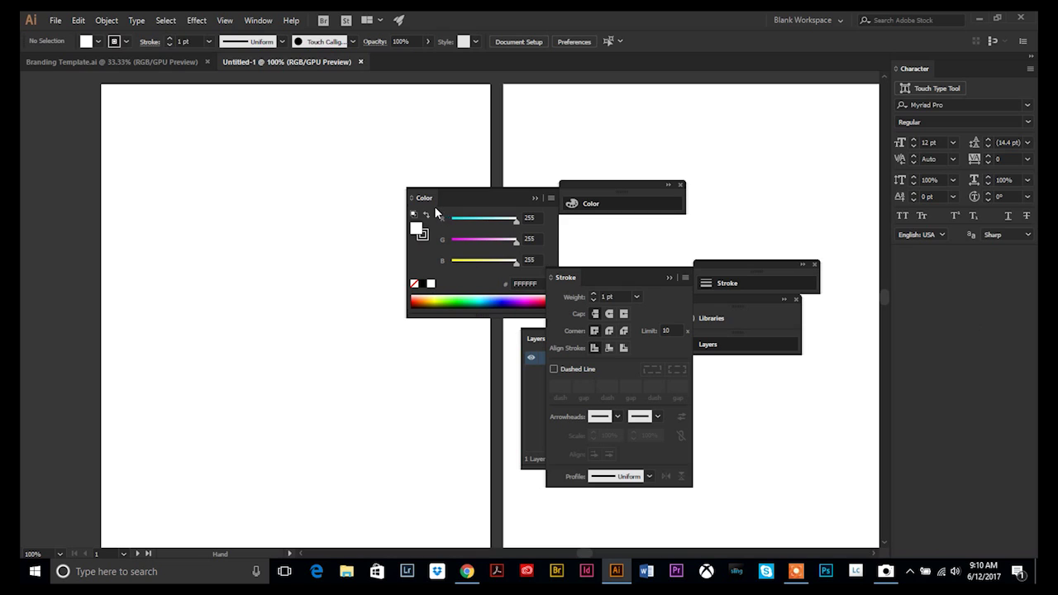
# - Dock the Color, Stroke, Layers and Libraries panels in that order beneath the docked Character panel
pyautogui.moveTo(422, 203)
pyautogui.mouseDown()
pyautogui.moveTo(815, 268)
pyautogui.moveTo(913, 264)
pyautogui.moveTo(907, 257)
pyautogui.mouseUp()
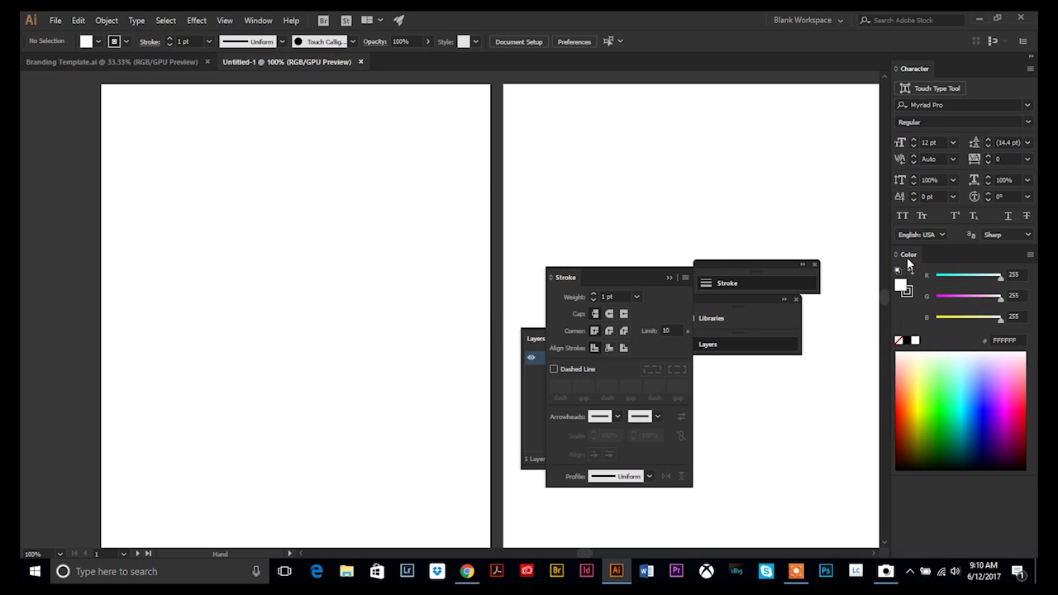
pyautogui.moveTo(565, 281)
pyautogui.mouseDown()
pyautogui.moveTo(624, 326)
pyautogui.moveTo(915, 477)
pyautogui.moveTo(913, 488)
pyautogui.mouseUp()
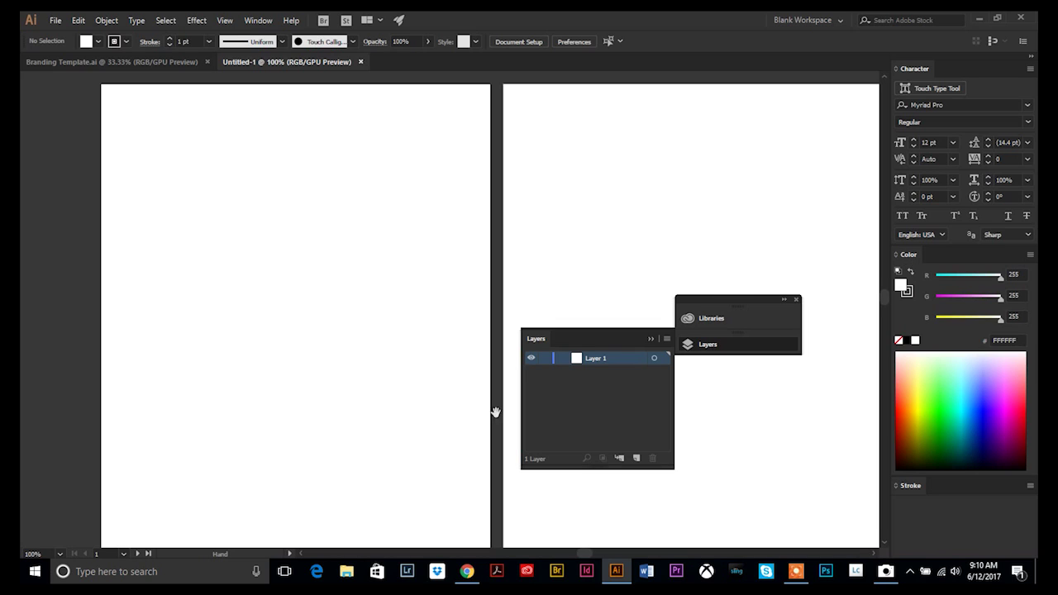
pyautogui.moveTo(536, 339)
pyautogui.mouseDown()
pyautogui.moveTo(934, 521)
pyautogui.moveTo(912, 507)
pyautogui.mouseUp()
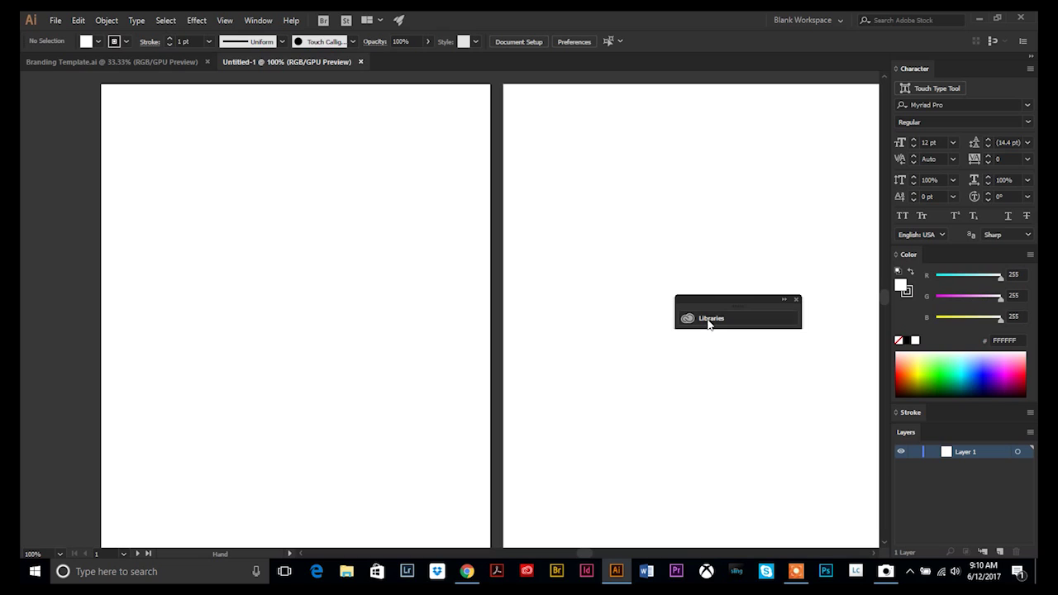
pyautogui.moveTo(703, 321); pyautogui.dragTo(926, 547)
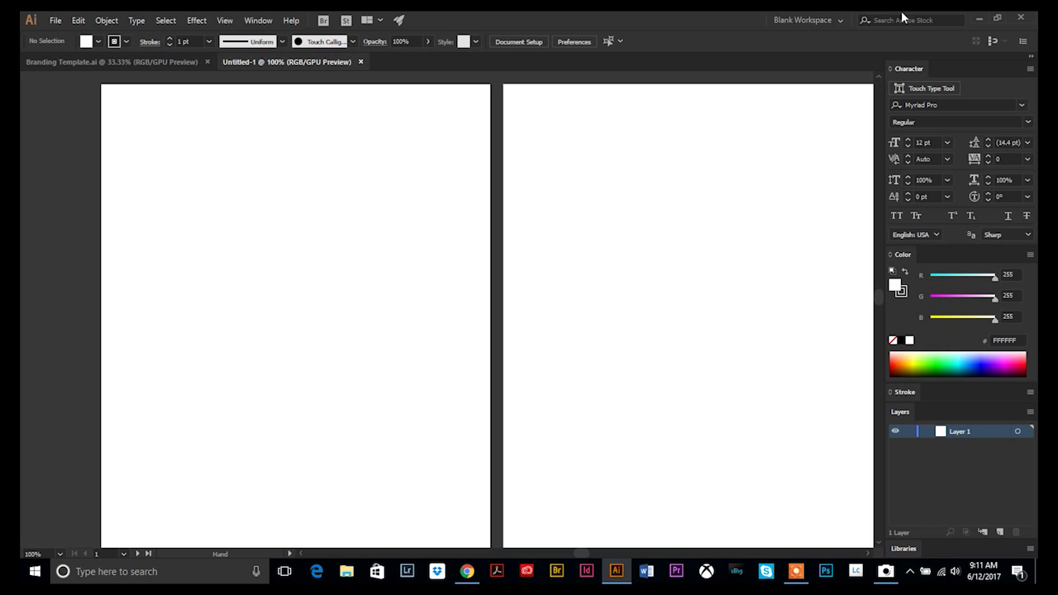
# - Move the Character panel into a second dock column beside the Color panel and dock Libraries beneath it
pyautogui.moveTo(898, 71)
pyautogui.mouseDown()
pyautogui.moveTo(872, 93)
pyautogui.moveTo(880, 99)
pyautogui.mouseUp()
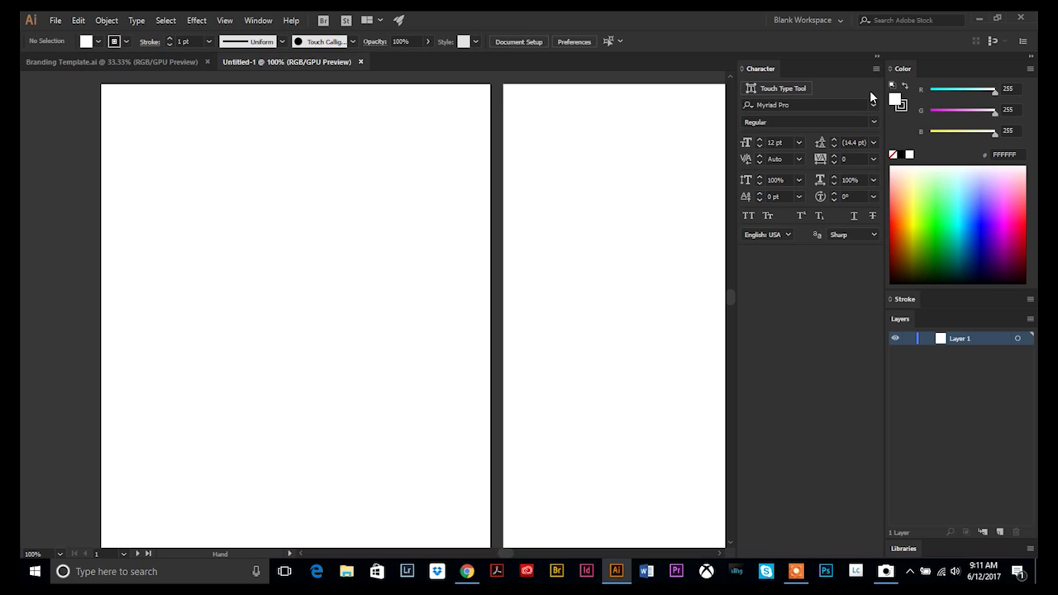
pyautogui.moveTo(903, 548); pyautogui.dragTo(874, 271)
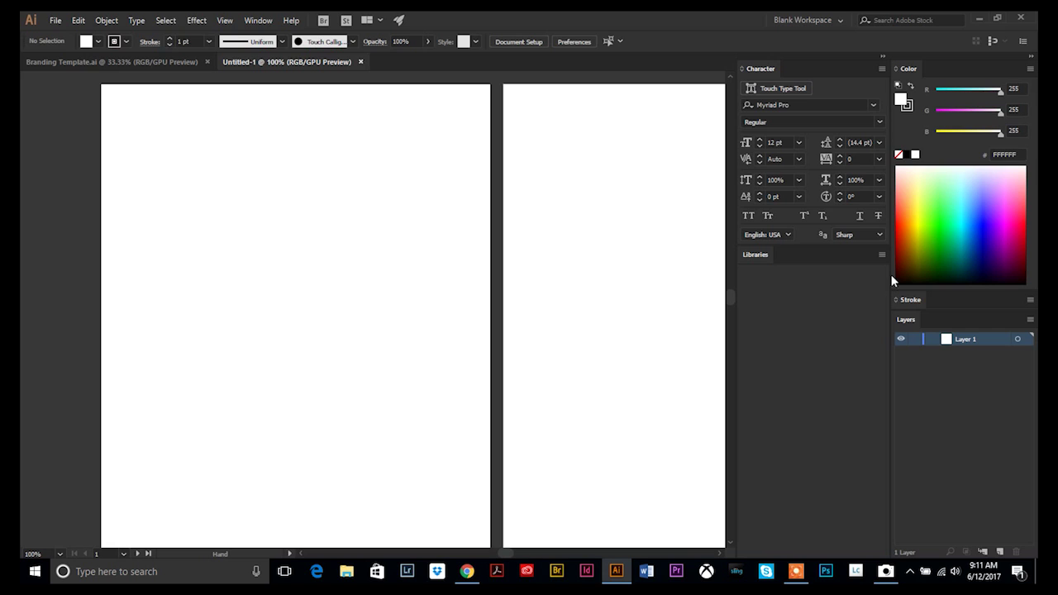
pyautogui.moveTo(890, 279); pyautogui.dragTo(1004, 286)
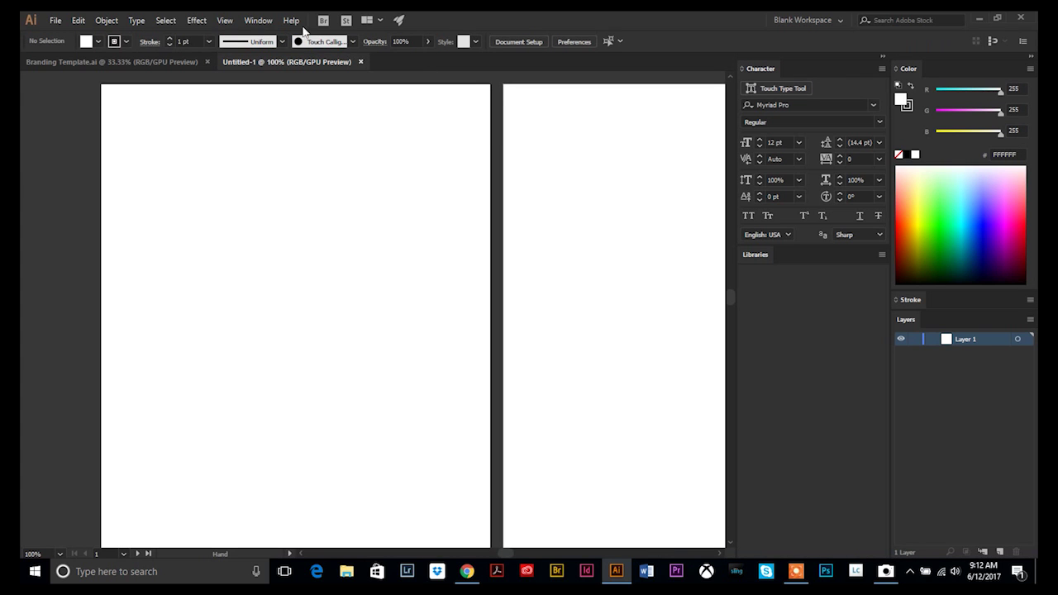
# - Open the Default Tools panel and dock it along the left edge of the workspace
pyautogui.click(263, 22)
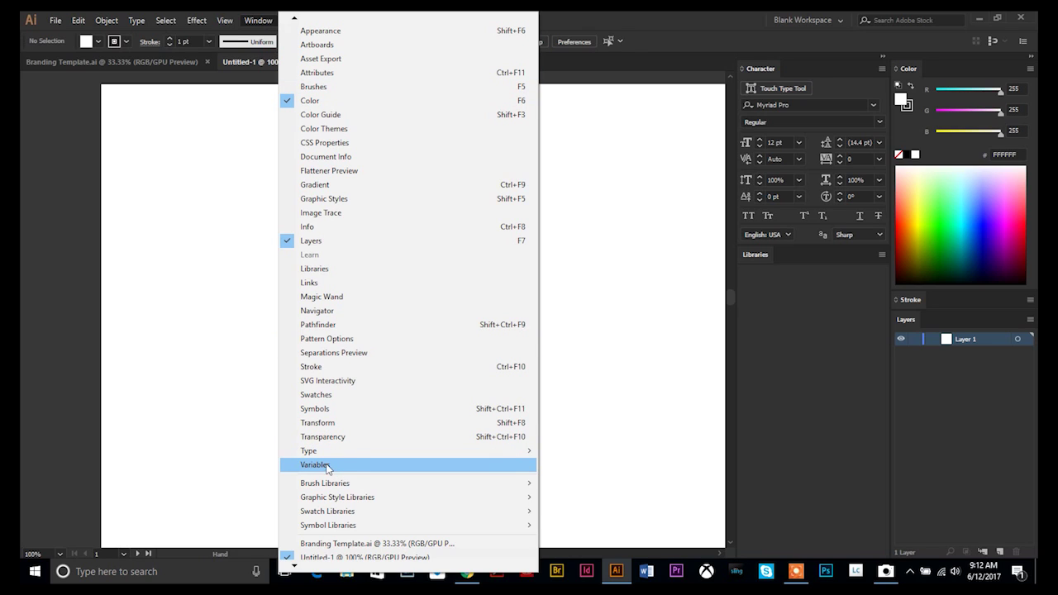
pyautogui.moveTo(324, 454)
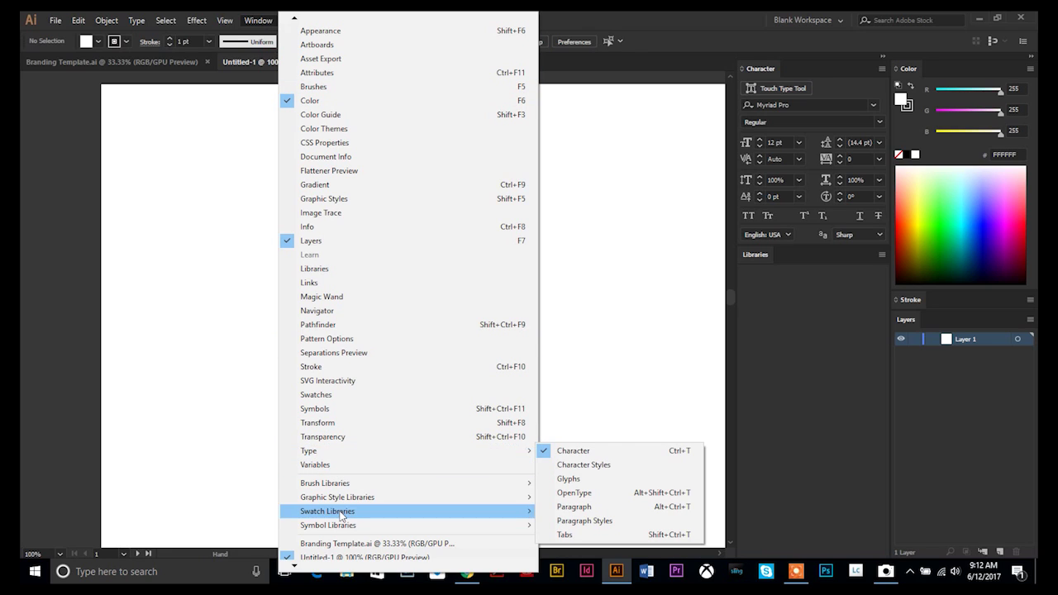
pyautogui.moveTo(294, 566)
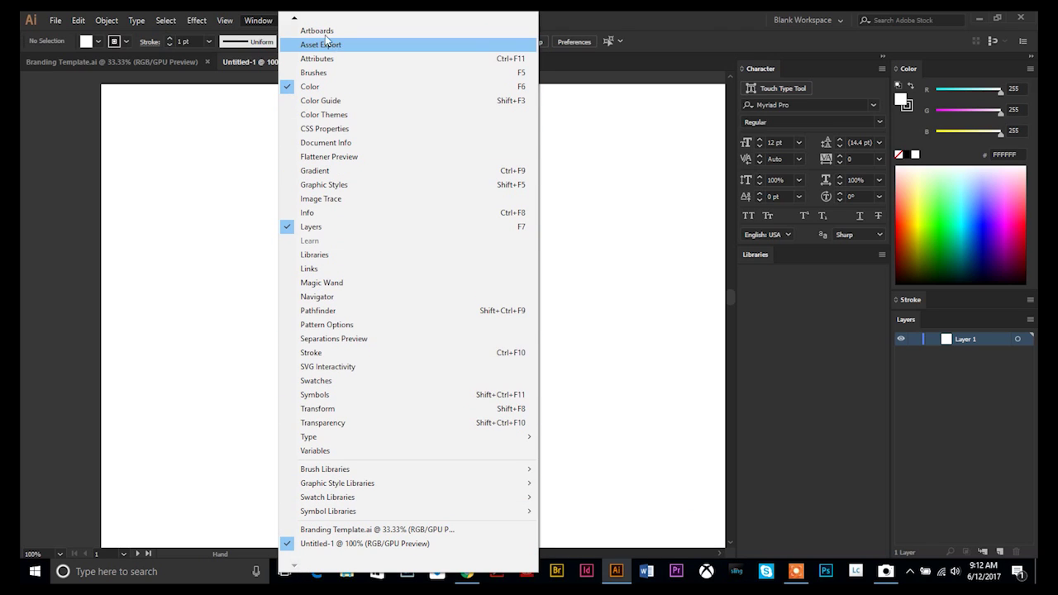
pyautogui.moveTo(294, 20)
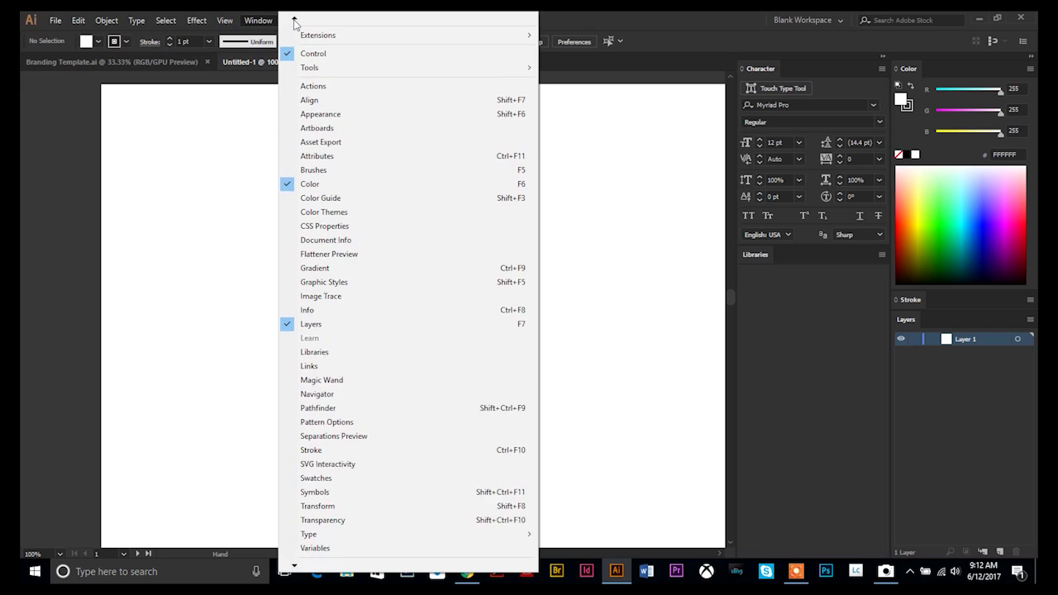
pyautogui.moveTo(305, 132)
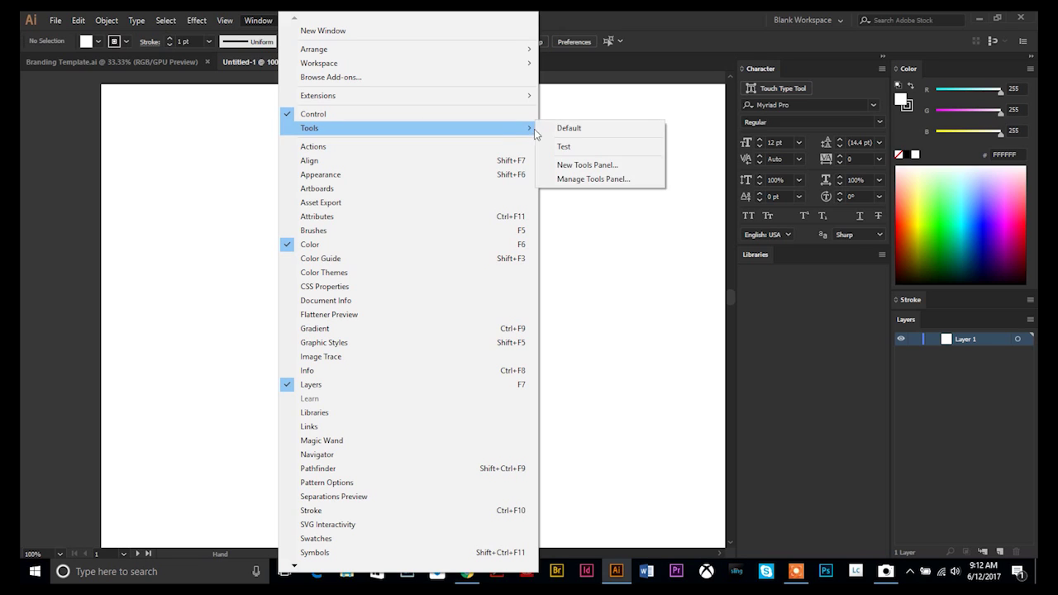
pyautogui.click(571, 130)
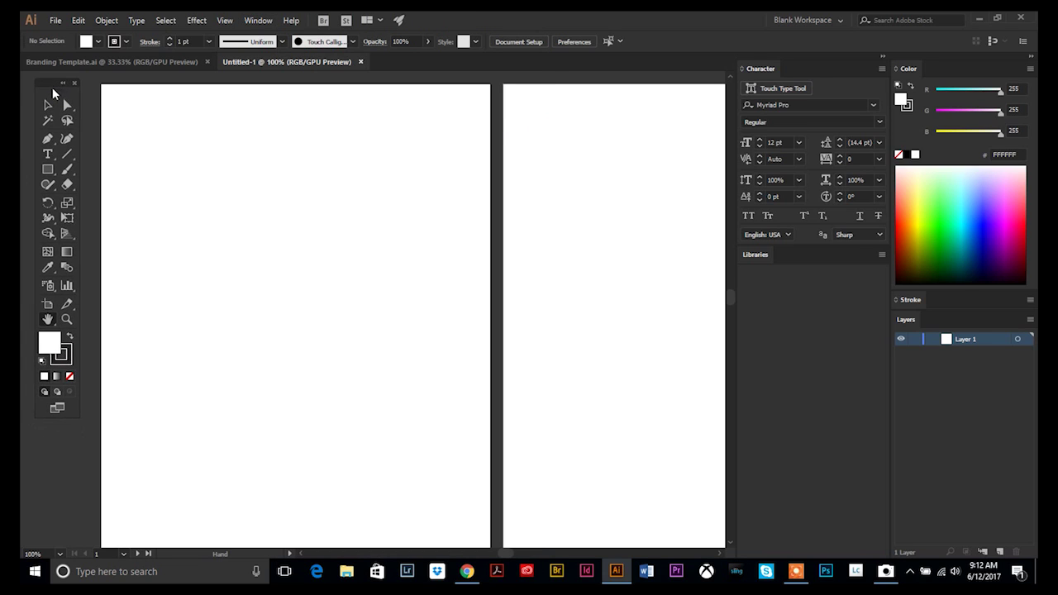
pyautogui.moveTo(51, 85)
pyautogui.mouseDown()
pyautogui.moveTo(74, 124)
pyautogui.moveTo(643, 153)
pyautogui.moveTo(22, 101)
pyautogui.moveTo(110, 111)
pyautogui.moveTo(31, 83)
pyautogui.mouseUp()
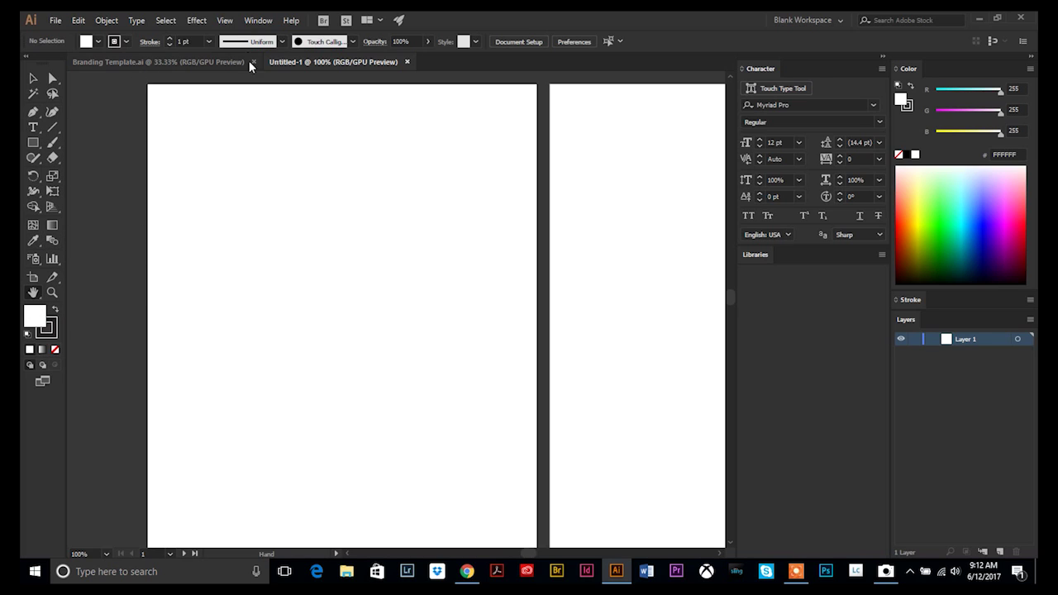
# - Create a new custom tools panel named Example
pyautogui.click(257, 20)
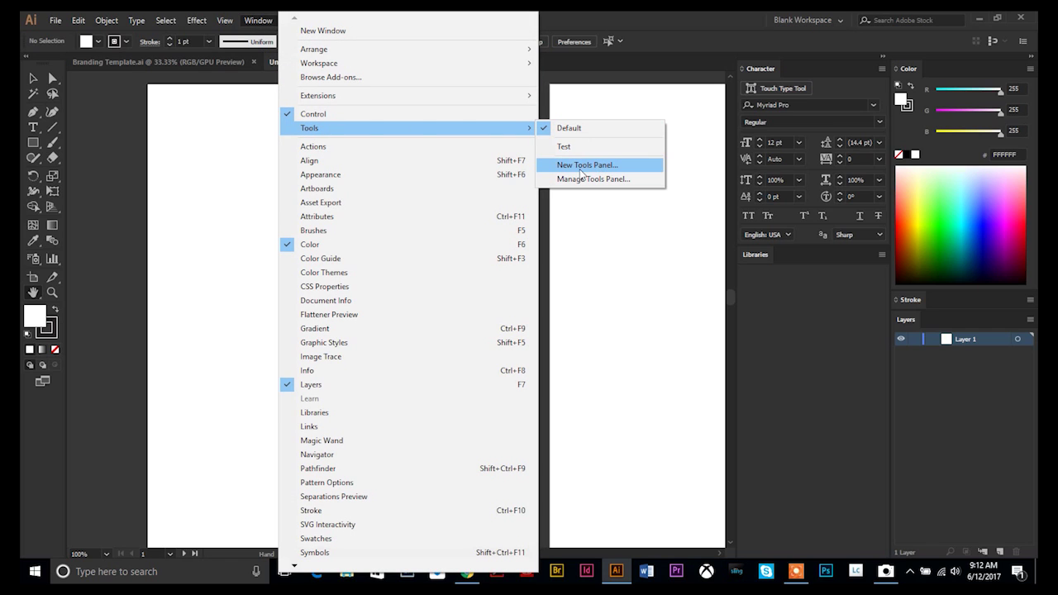
pyautogui.click(583, 166)
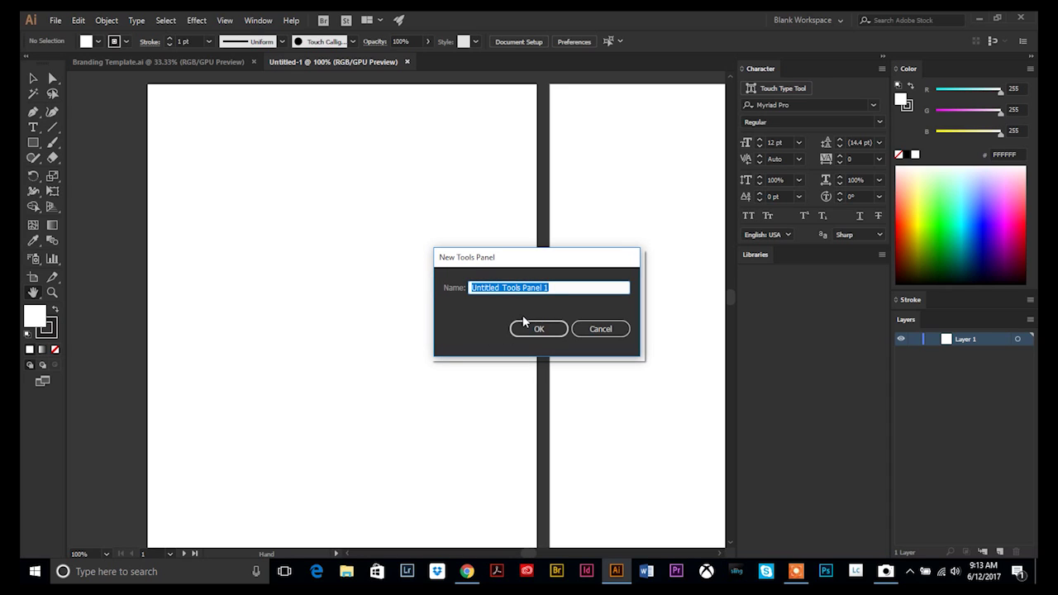
pyautogui.write('Test')
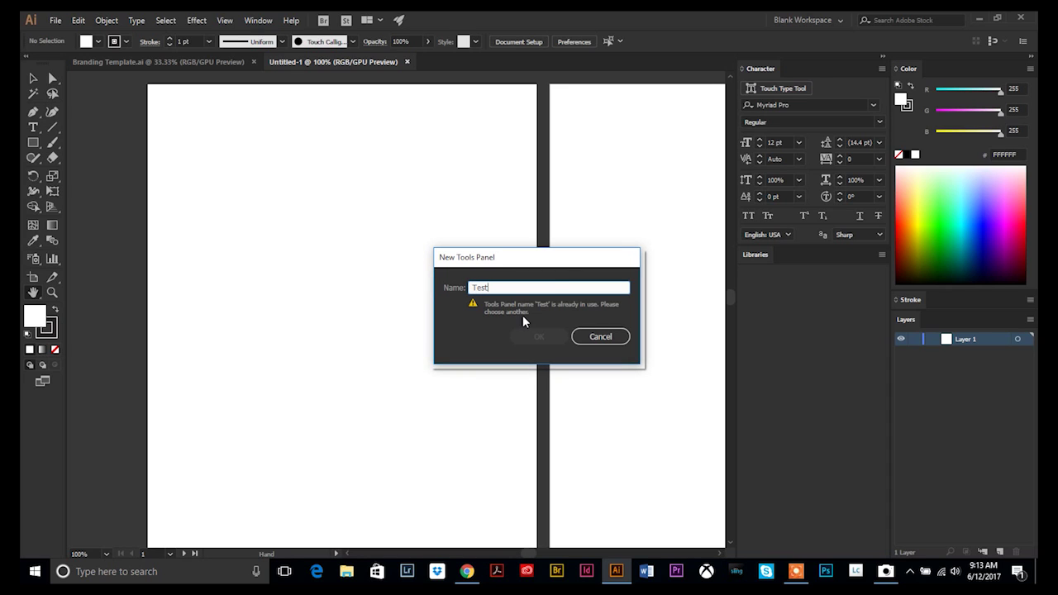
pyautogui.moveTo(501, 288); pyautogui.dragTo(462, 287)
pyautogui.write('Example')
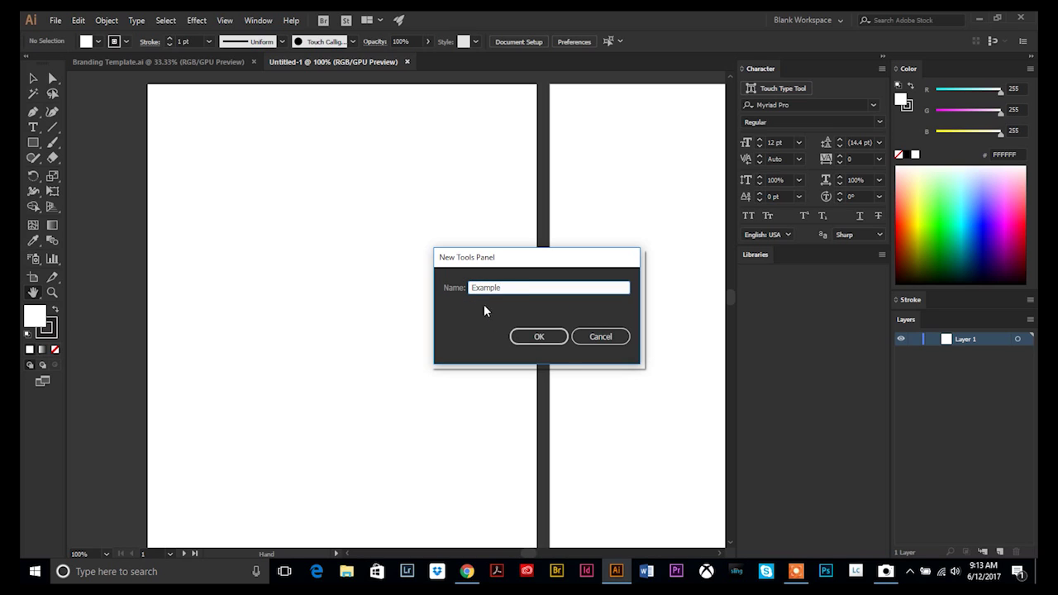
pyautogui.click(540, 341)
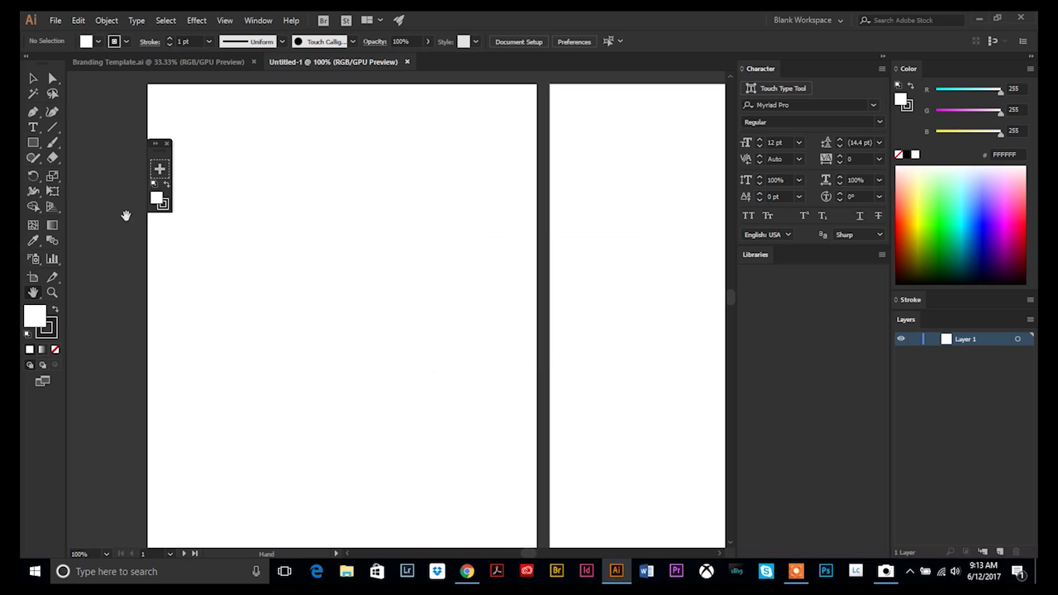
# - Add the Selection, Rectangle and Hand tools to the Example tools panel
pyautogui.click(33, 79)
pyautogui.moveTo(165, 175); pyautogui.dragTo(162, 173)
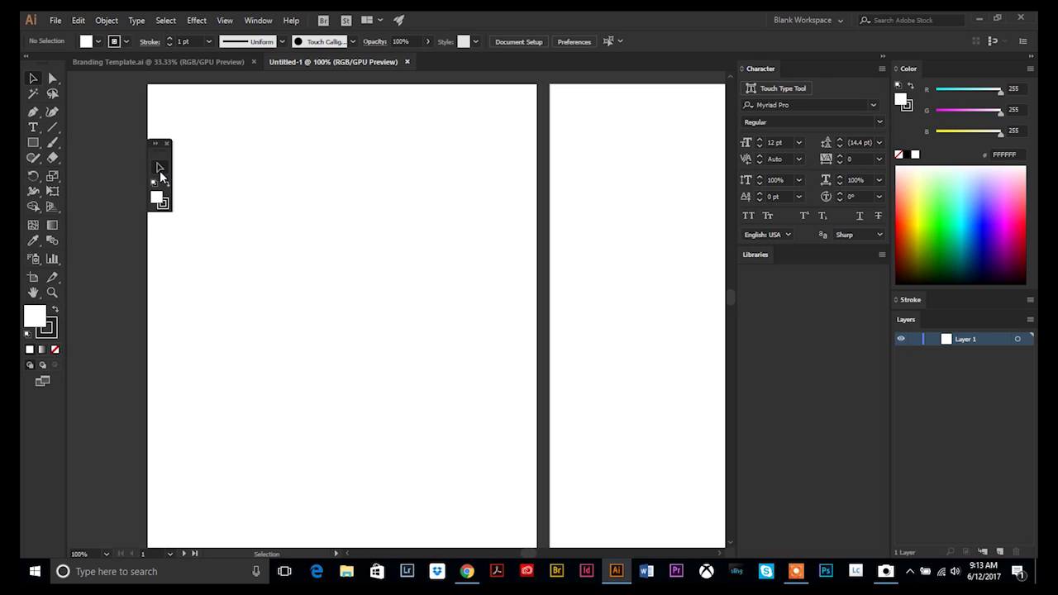
pyautogui.moveTo(38, 146); pyautogui.dragTo(160, 185)
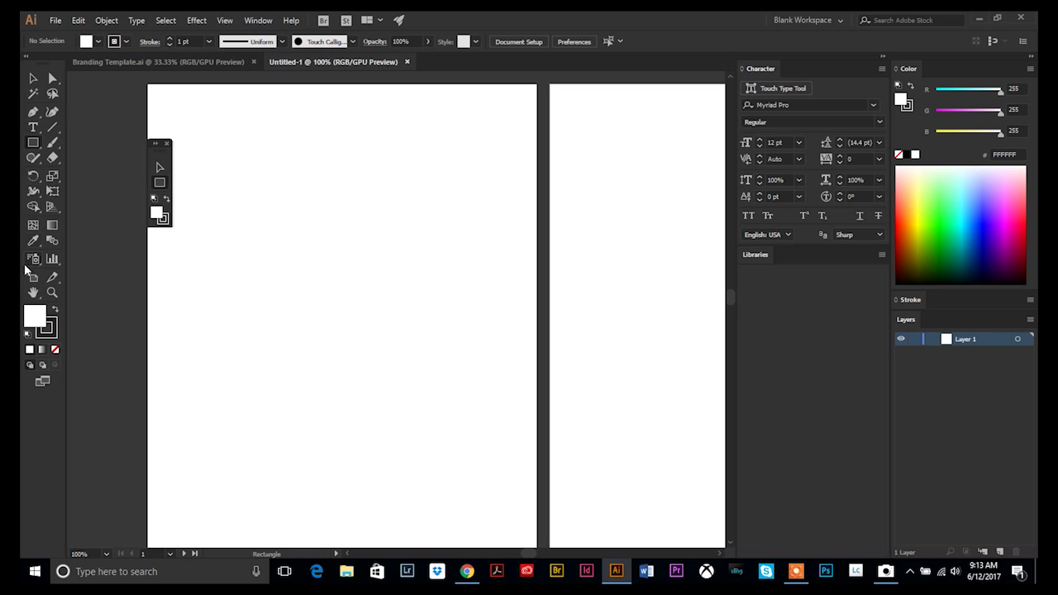
pyautogui.moveTo(33, 293); pyautogui.dragTo(160, 198)
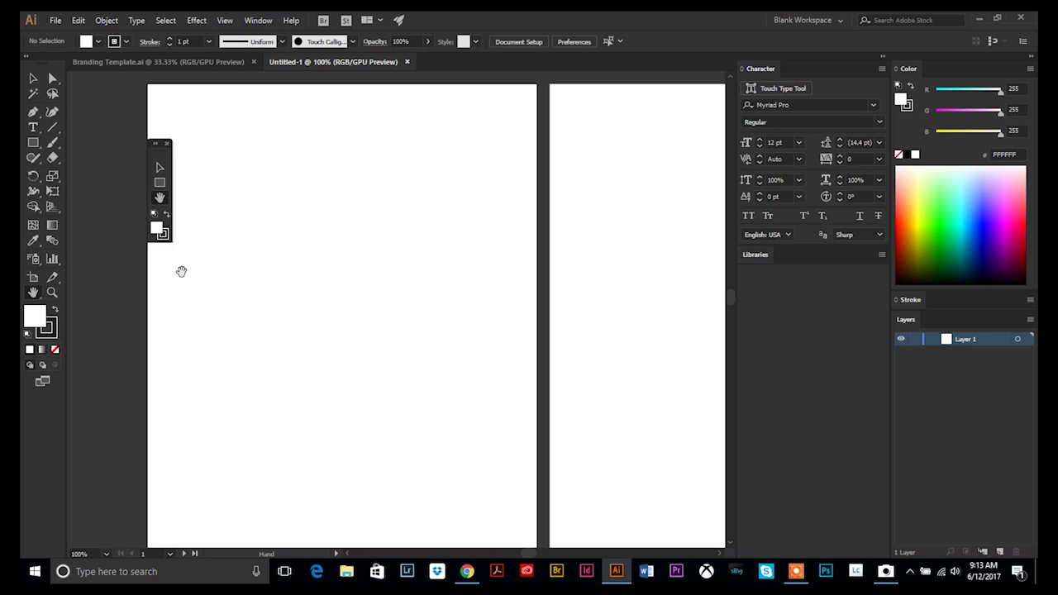
# - Switch the Example tools panel to two columns beside the docked Tools panel and close it
pyautogui.click(154, 142)
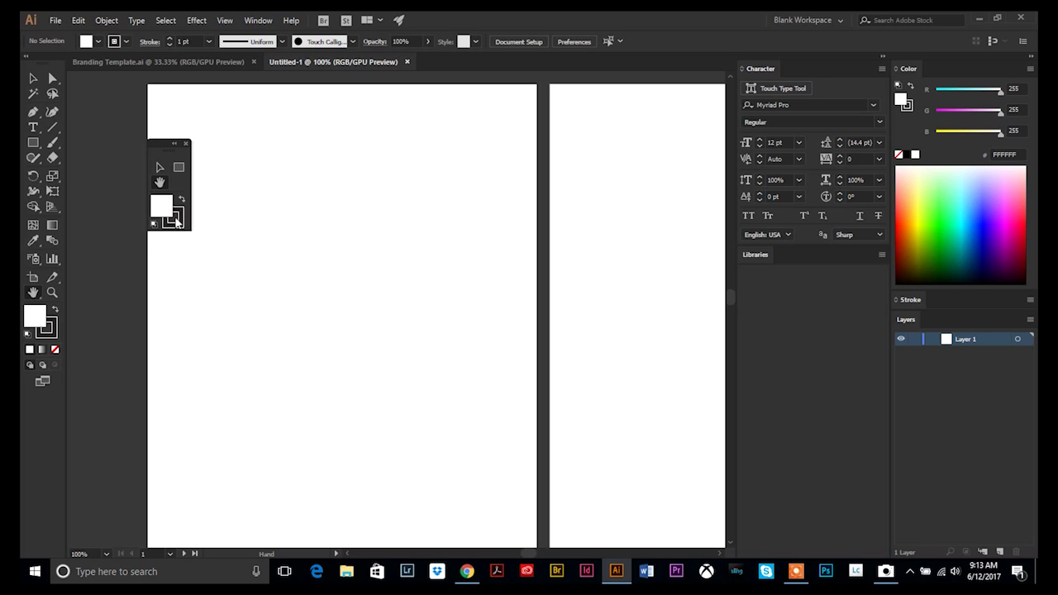
pyautogui.moveTo(157, 141); pyautogui.dragTo(99, 143)
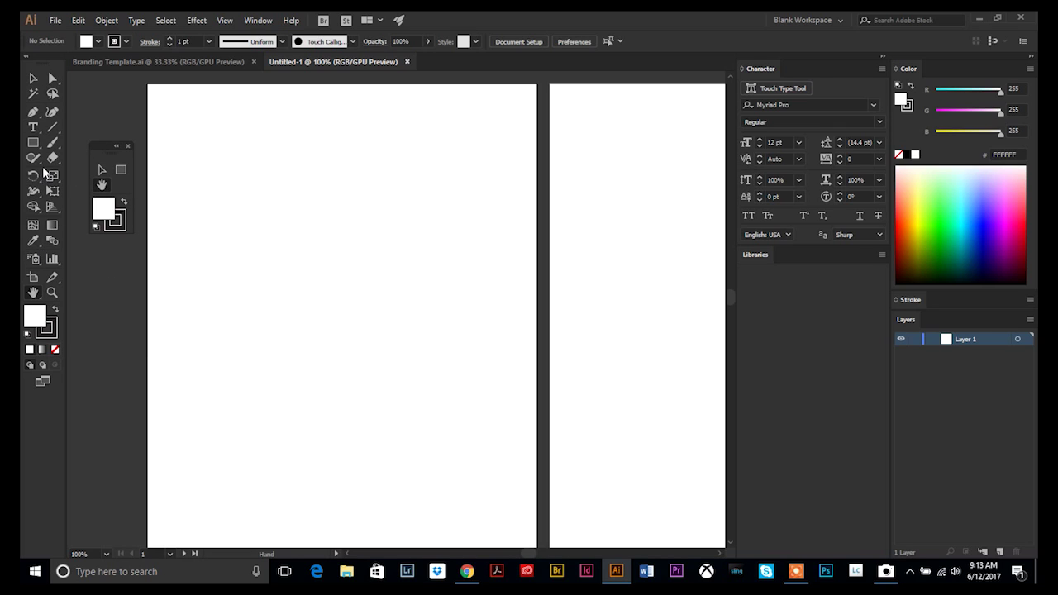
pyautogui.click(127, 146)
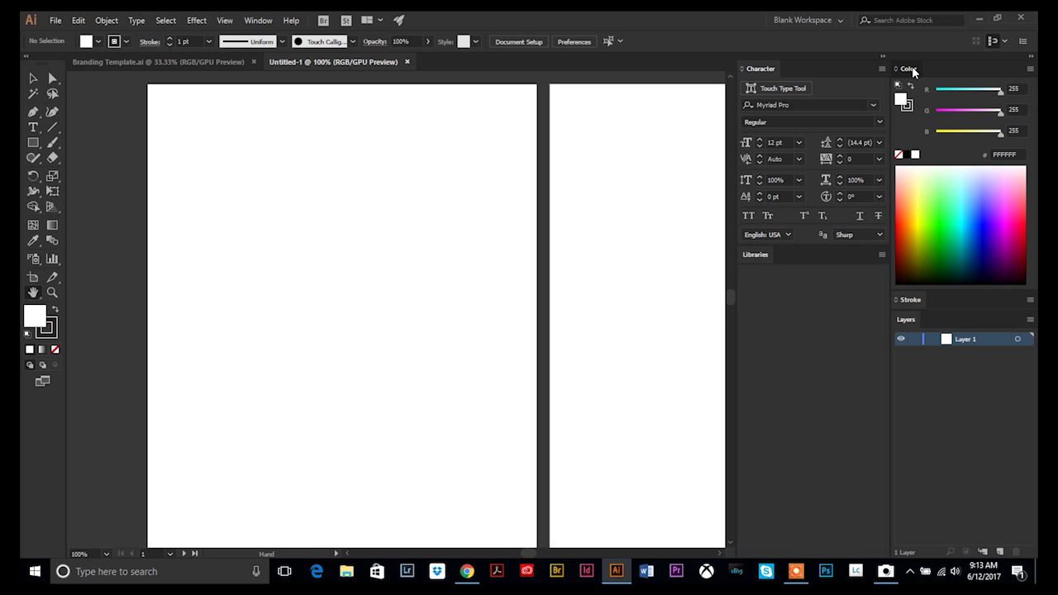
# - Dock the Color panel in its own column beside the Character panel and check its panel options
pyautogui.moveTo(911, 66); pyautogui.dragTo(729, 94)
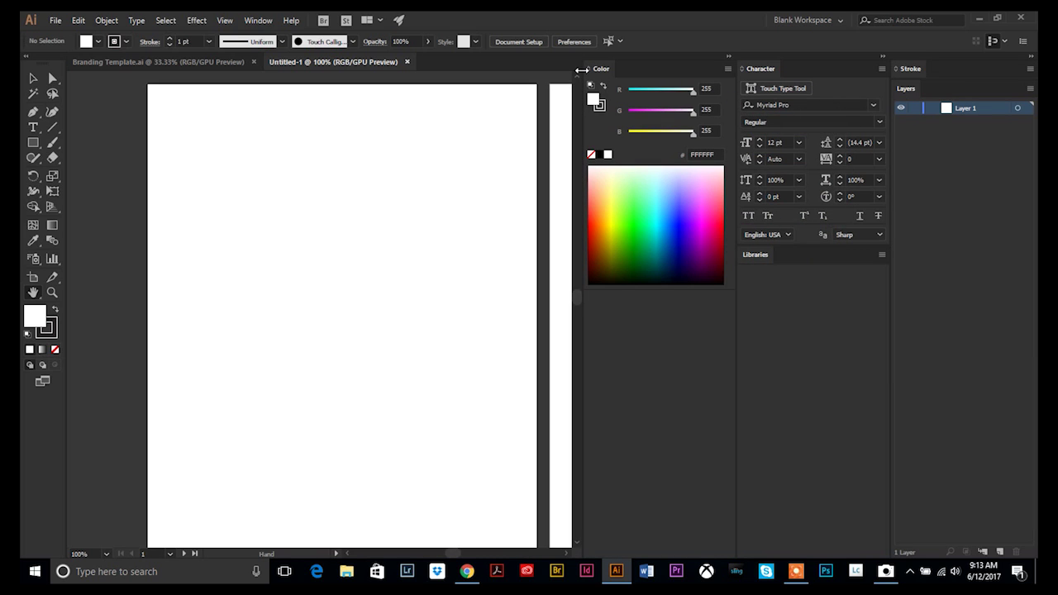
pyautogui.moveTo(601, 72)
pyautogui.mouseDown()
pyautogui.moveTo(644, 74)
pyautogui.moveTo(725, 152)
pyautogui.moveTo(739, 315)
pyautogui.moveTo(589, 315)
pyautogui.moveTo(571, 324)
pyautogui.moveTo(620, 99)
pyautogui.moveTo(601, 75)
pyautogui.mouseUp()
pyautogui.click(728, 70)
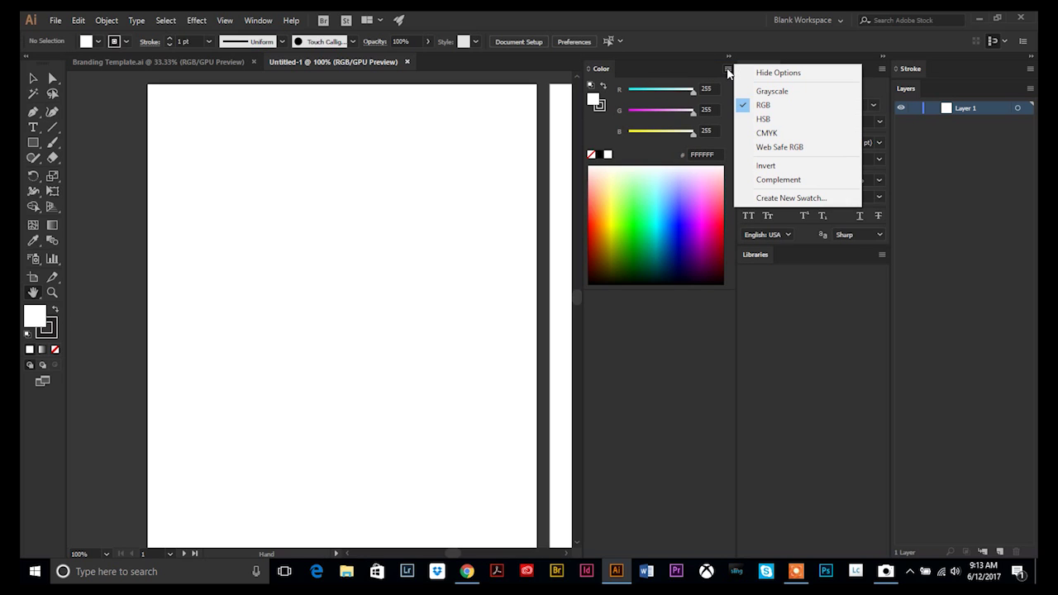
pyautogui.click(663, 74)
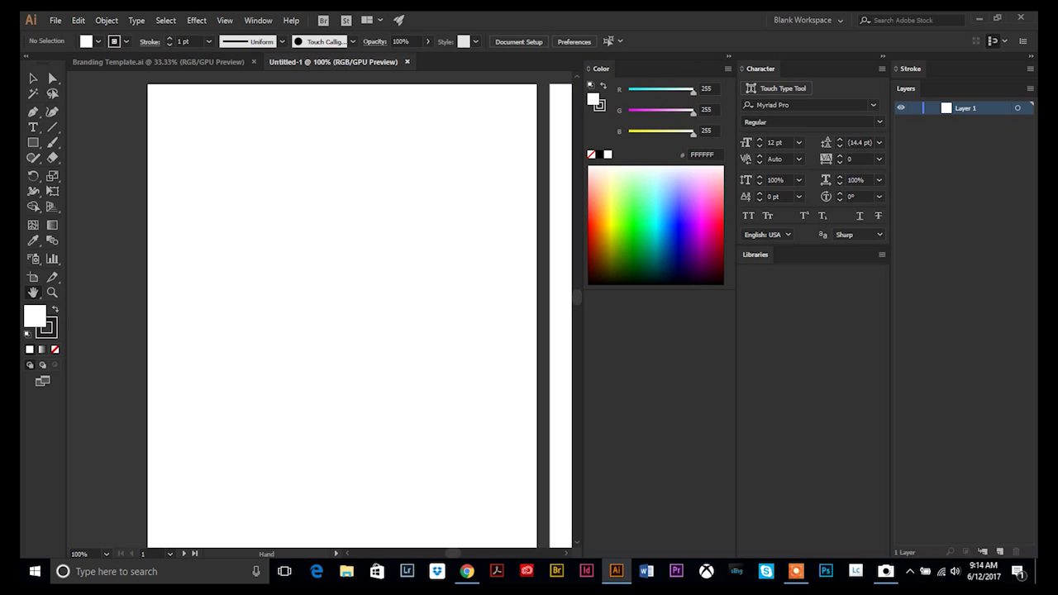
# - Expand the Stroke panel to its compact options view and collapse all three dock columns to labelled icons
pyautogui.click(911, 69)
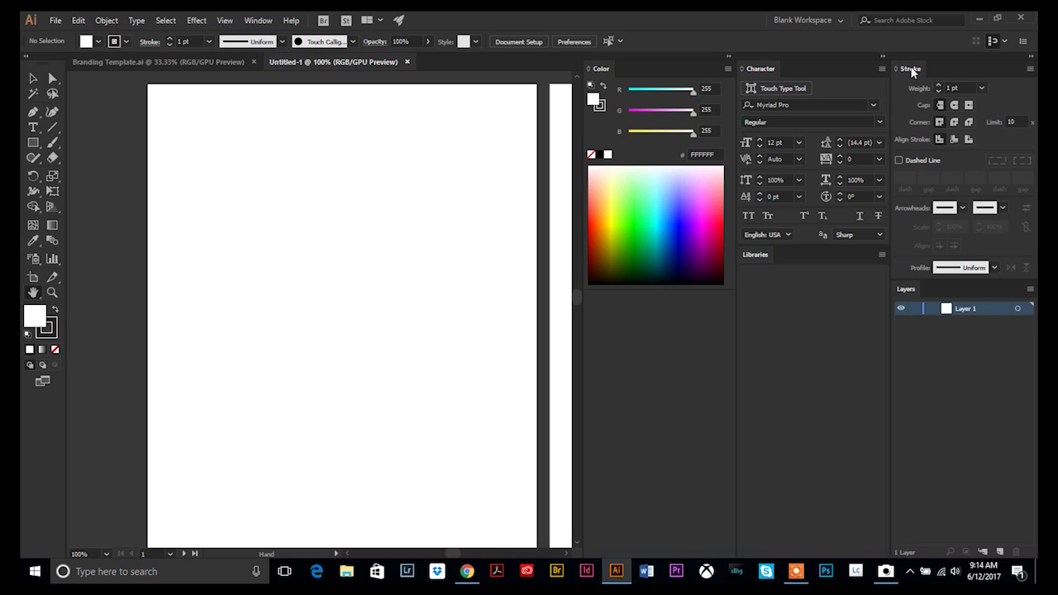
pyautogui.click(911, 69)
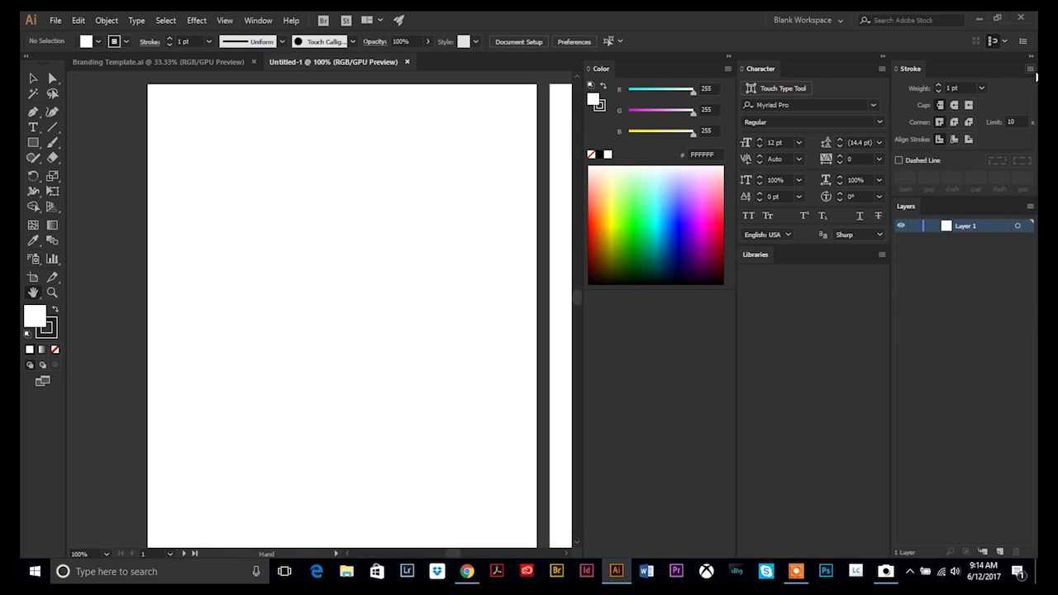
pyautogui.click(1030, 58)
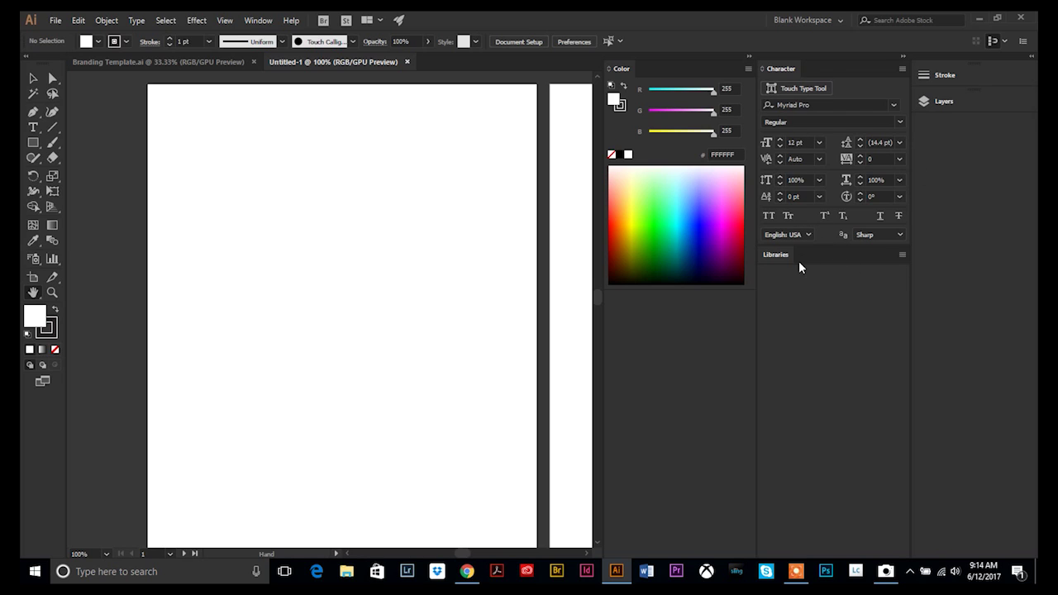
pyautogui.click(1032, 57)
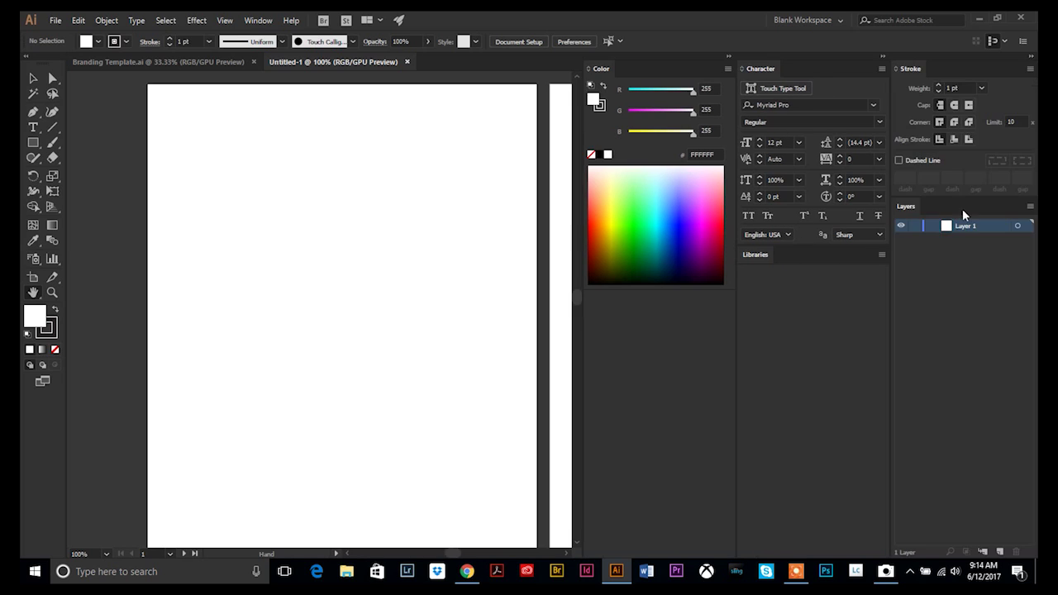
pyautogui.click(1031, 58)
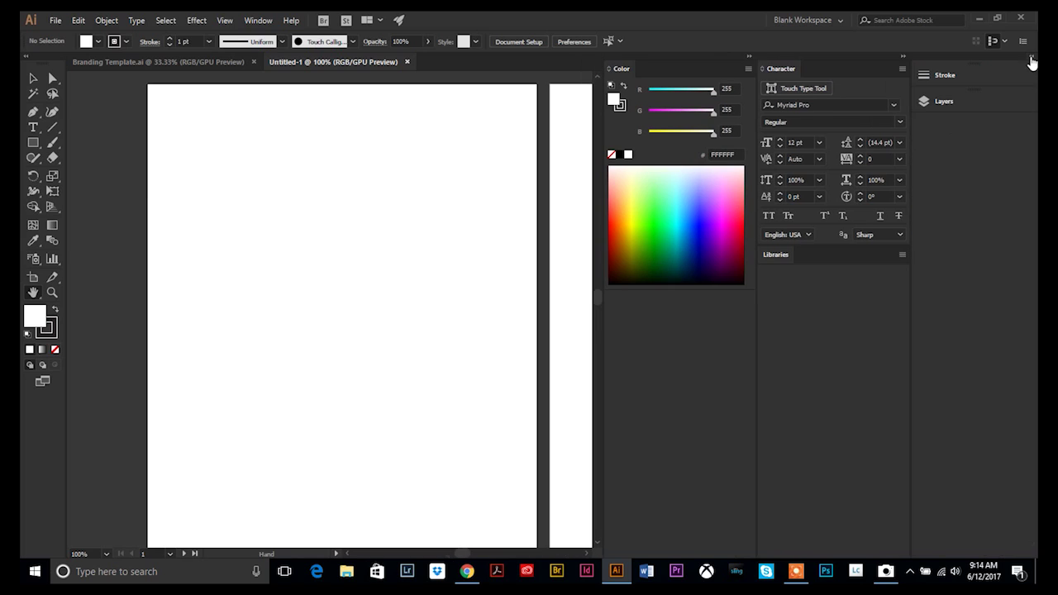
pyautogui.click(903, 56)
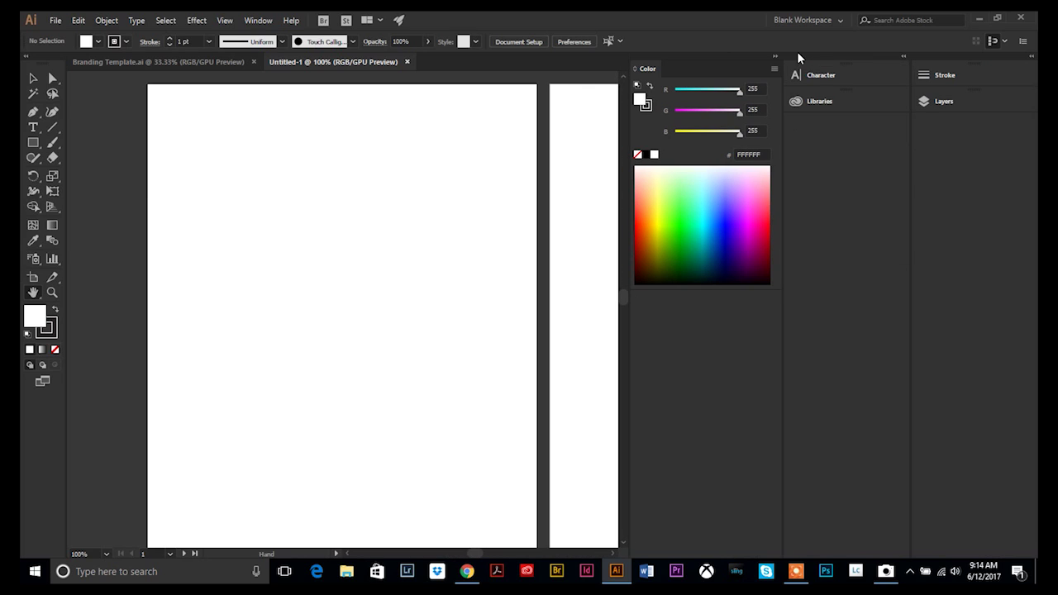
pyautogui.click(776, 60)
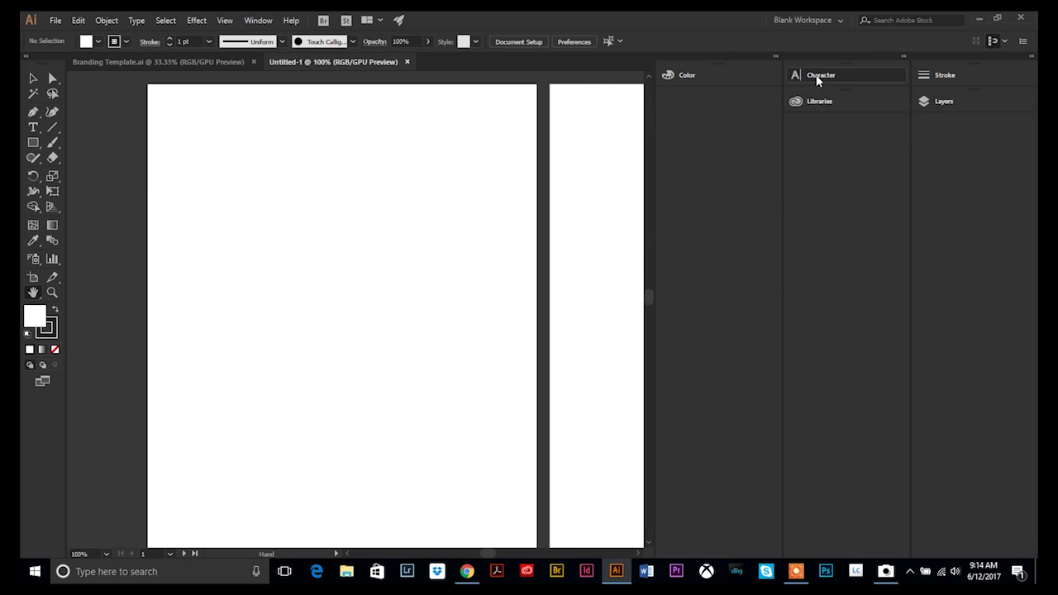
# - Stack the collapsed Color, Character and Libraries panels beneath Layers in a single dock column and narrow that column
pyautogui.moveTo(726, 81)
pyautogui.mouseDown()
pyautogui.moveTo(730, 94)
pyautogui.moveTo(955, 124)
pyautogui.mouseUp()
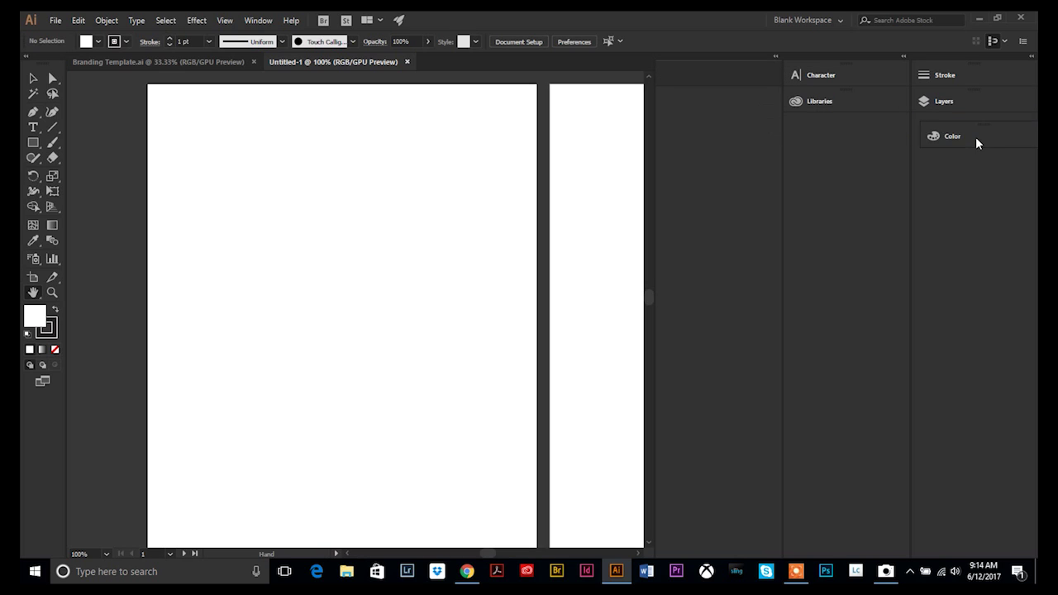
pyautogui.moveTo(817, 74)
pyautogui.mouseDown()
pyautogui.moveTo(947, 164)
pyautogui.moveTo(827, 75)
pyautogui.moveTo(955, 185)
pyautogui.mouseUp()
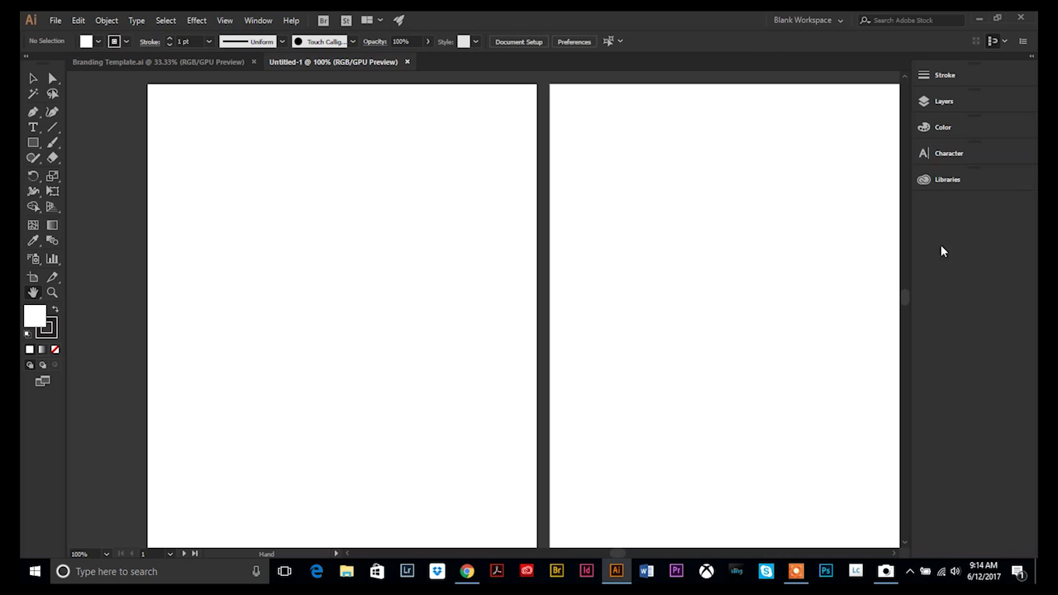
pyautogui.moveTo(912, 122); pyautogui.dragTo(956, 145)
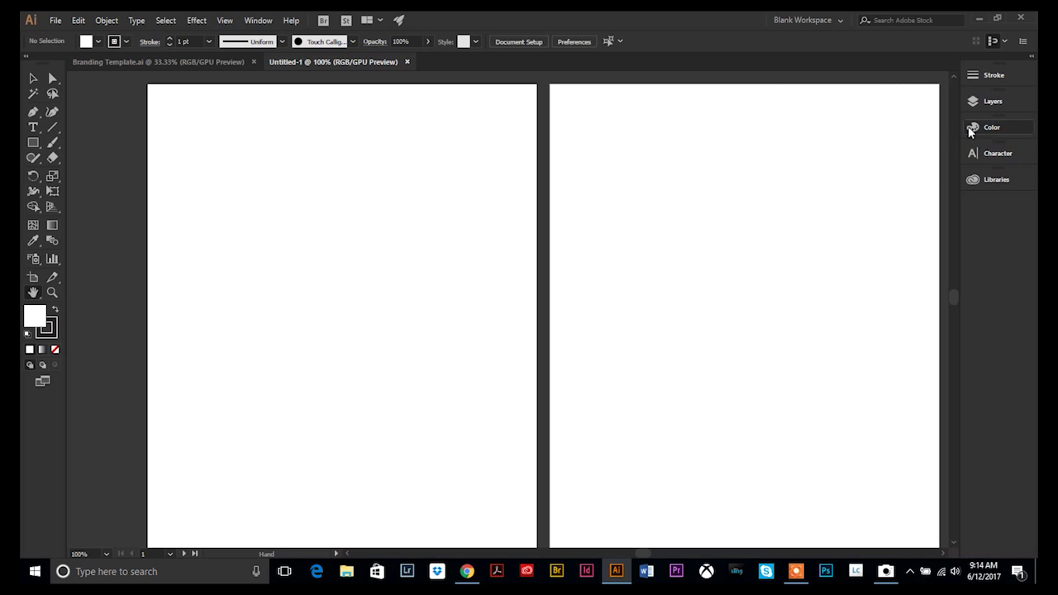
# - View the collapsed Layers, Libraries and Character panels one at a time from the dock, ending with Libraries
pyautogui.click(992, 99)
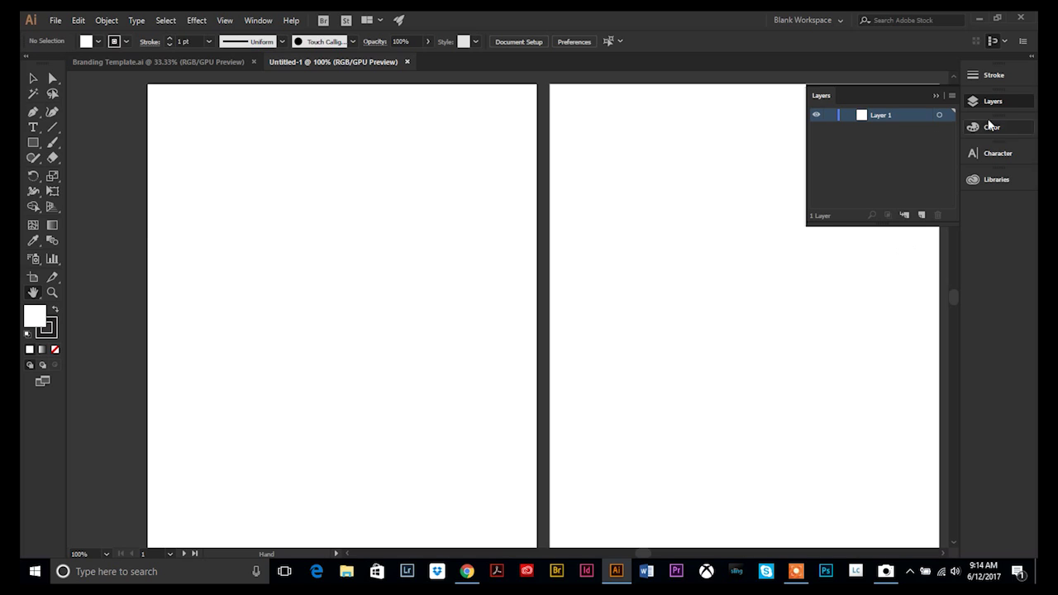
pyautogui.click(993, 179)
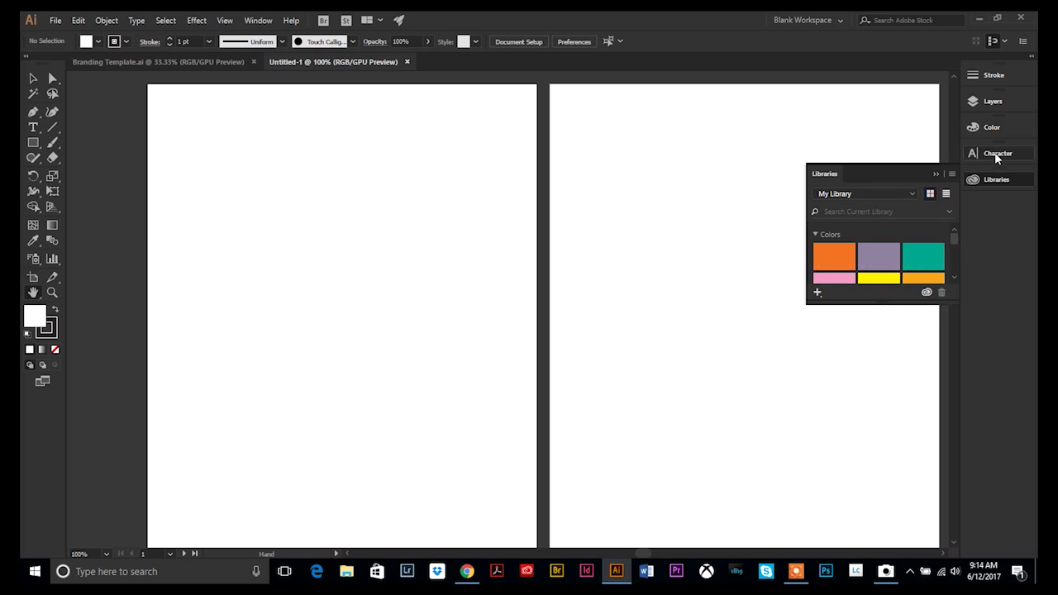
pyautogui.click(997, 154)
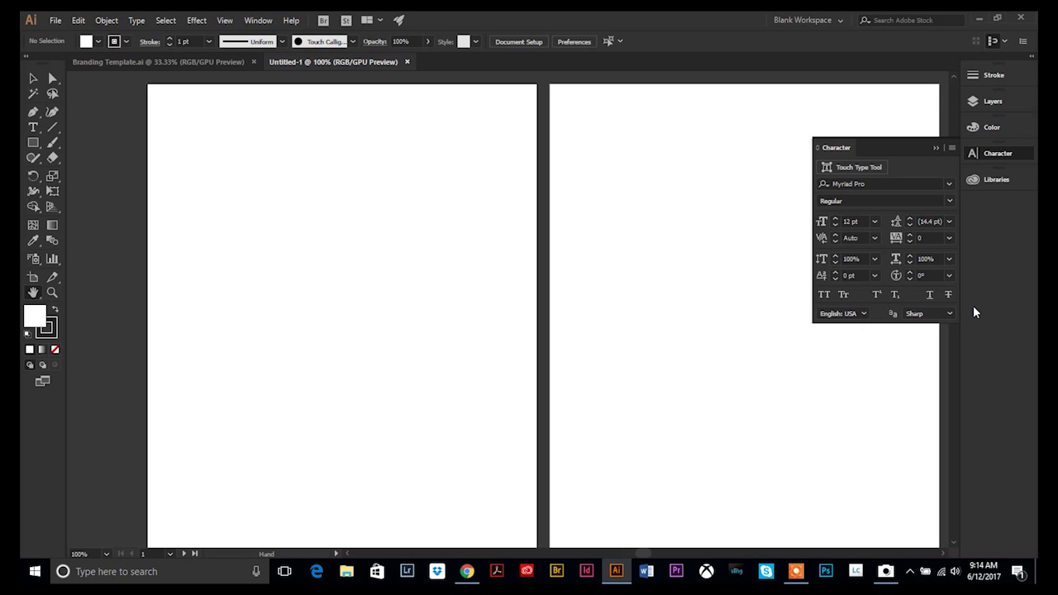
pyautogui.click(995, 183)
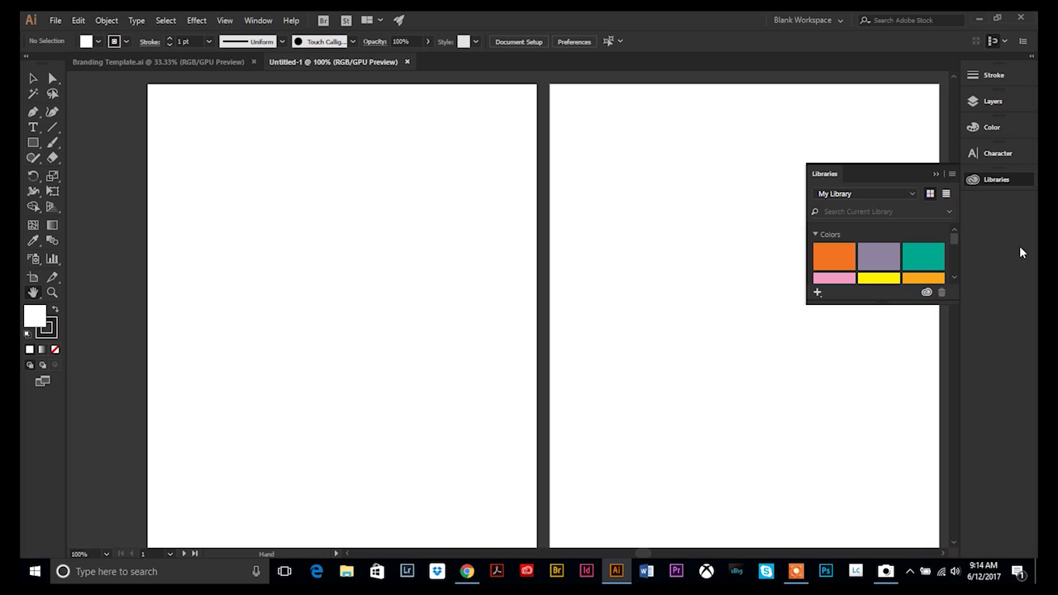
# - Collapse the Libraries panel and save the current layout as a new workspace named with the owner's first name followed by "Workspace"
pyautogui.click(1032, 208)
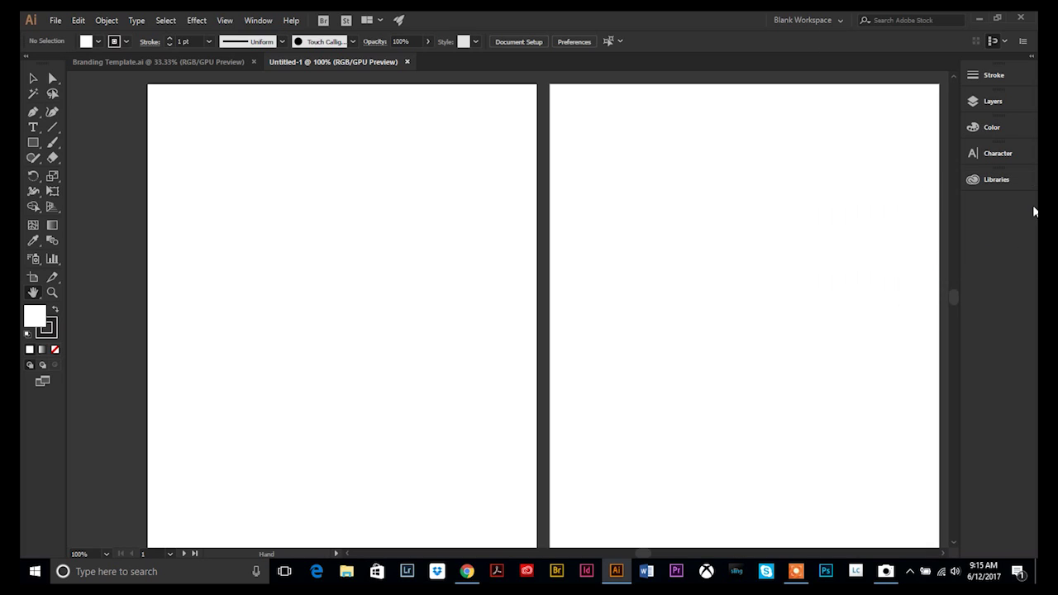
pyautogui.click(840, 24)
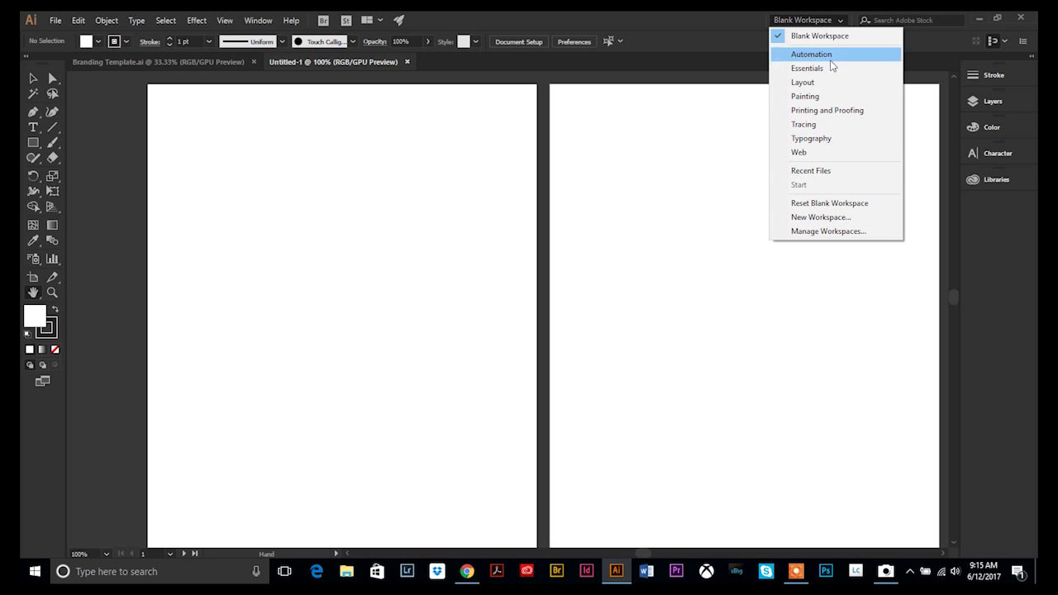
pyautogui.click(826, 218)
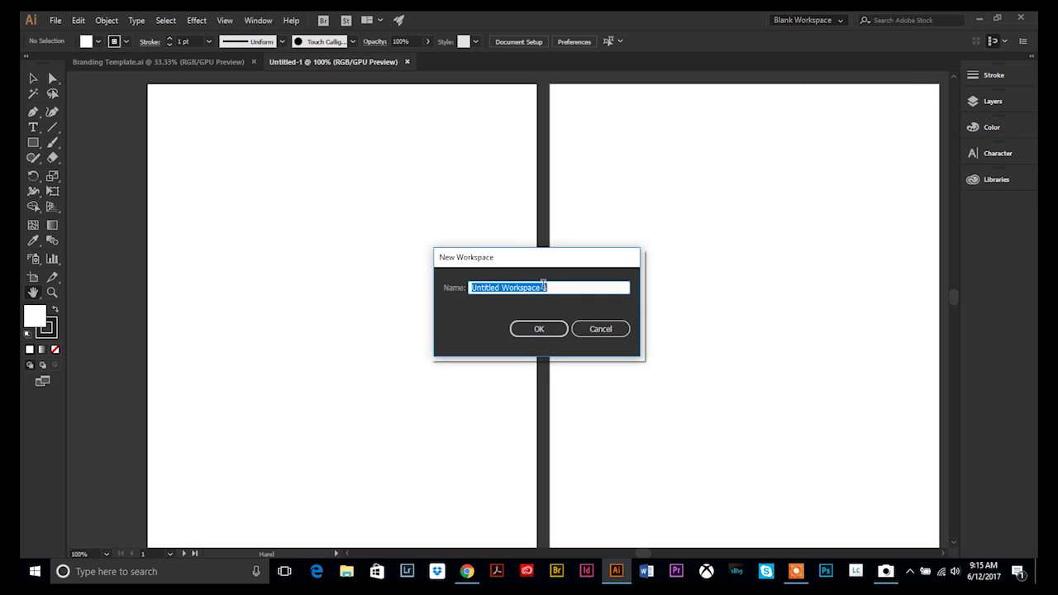
pyautogui.write('Erins')
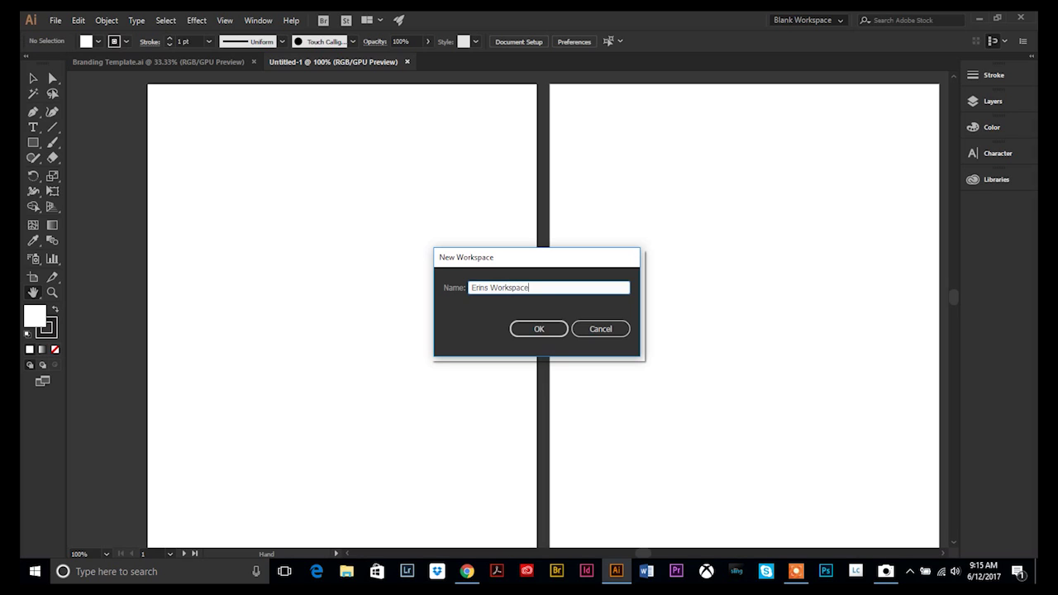
pyautogui.click(538, 328)
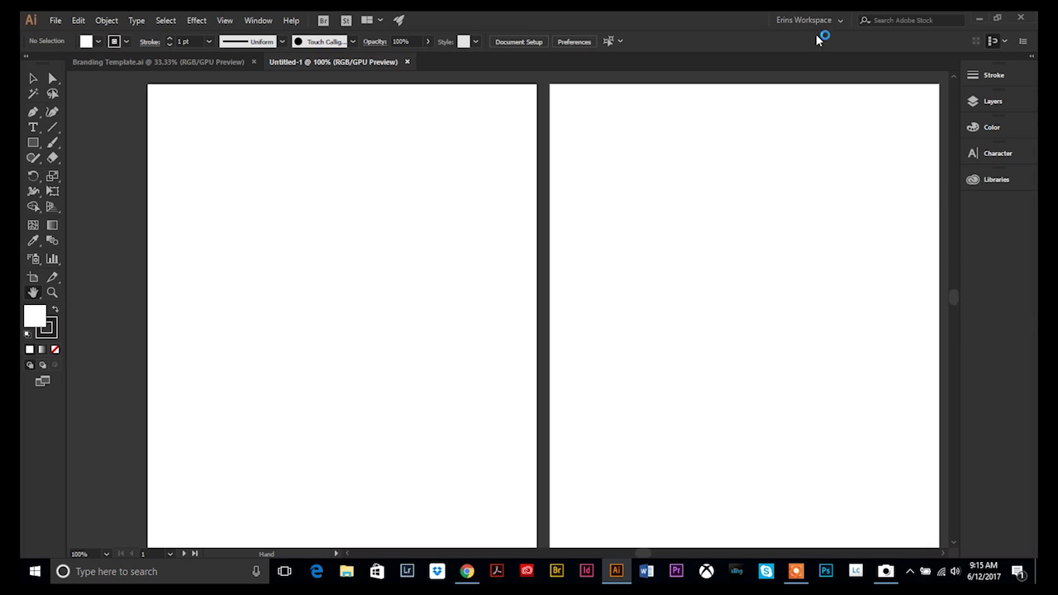
# - Compare the saved custom workspace with Blank Workspace and Automation by switching between them, ending on the custom workspace
pyautogui.click(840, 21)
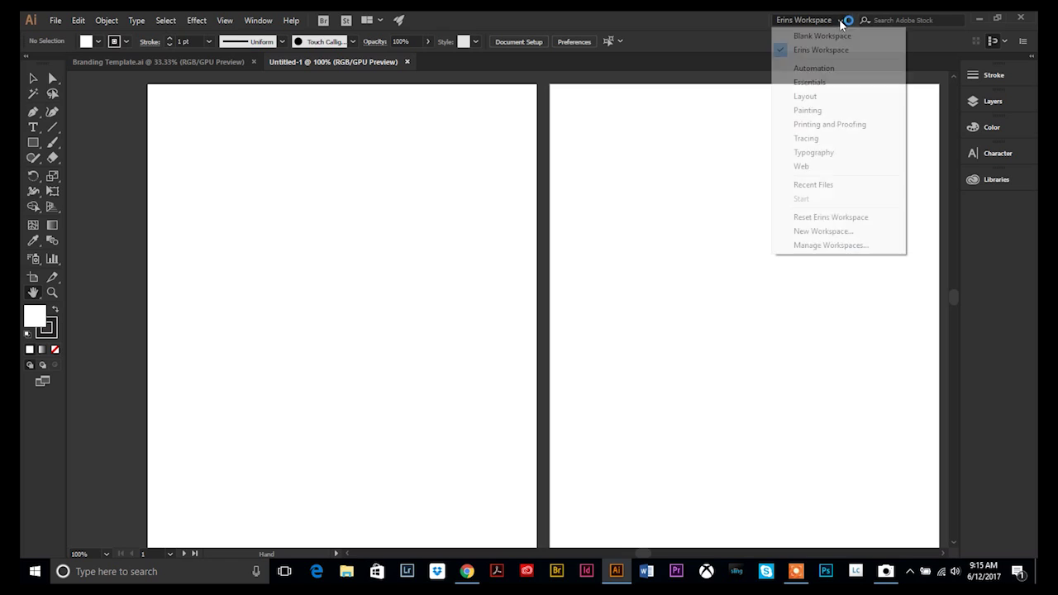
pyautogui.click(841, 35)
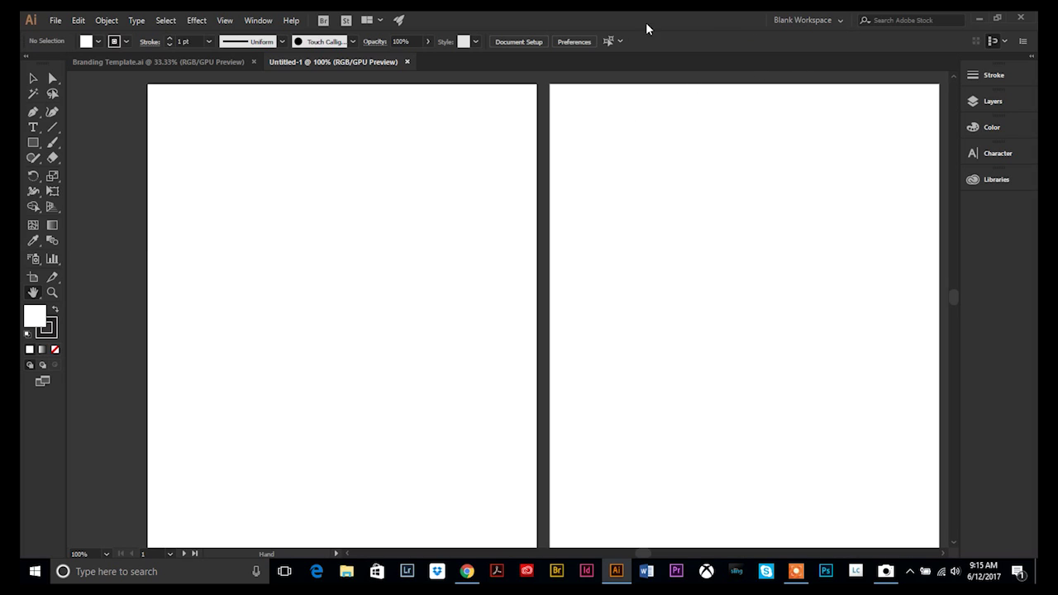
pyautogui.click(843, 21)
pyautogui.click(817, 49)
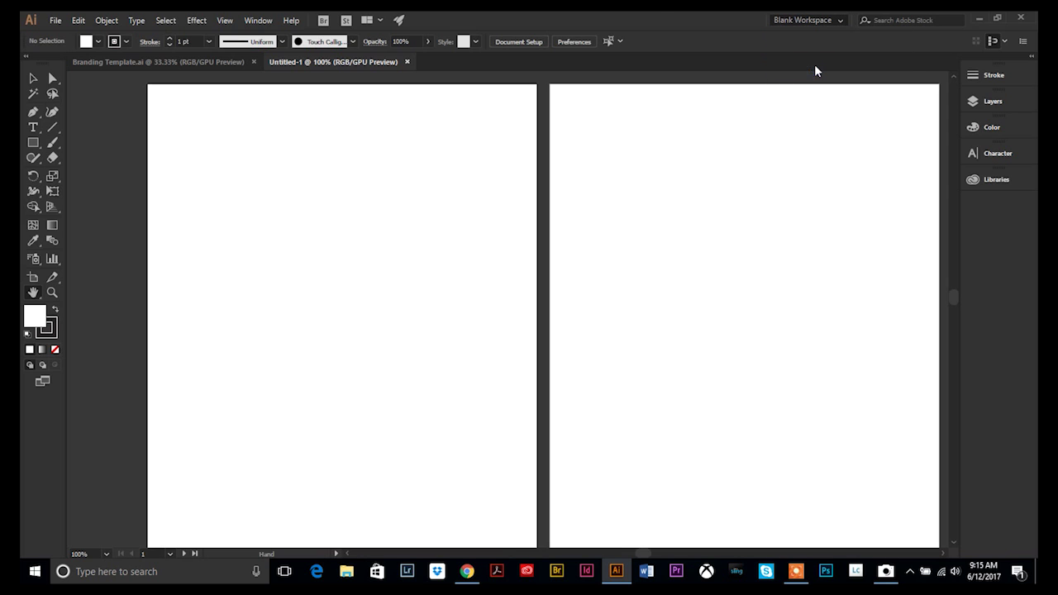
pyautogui.click(840, 22)
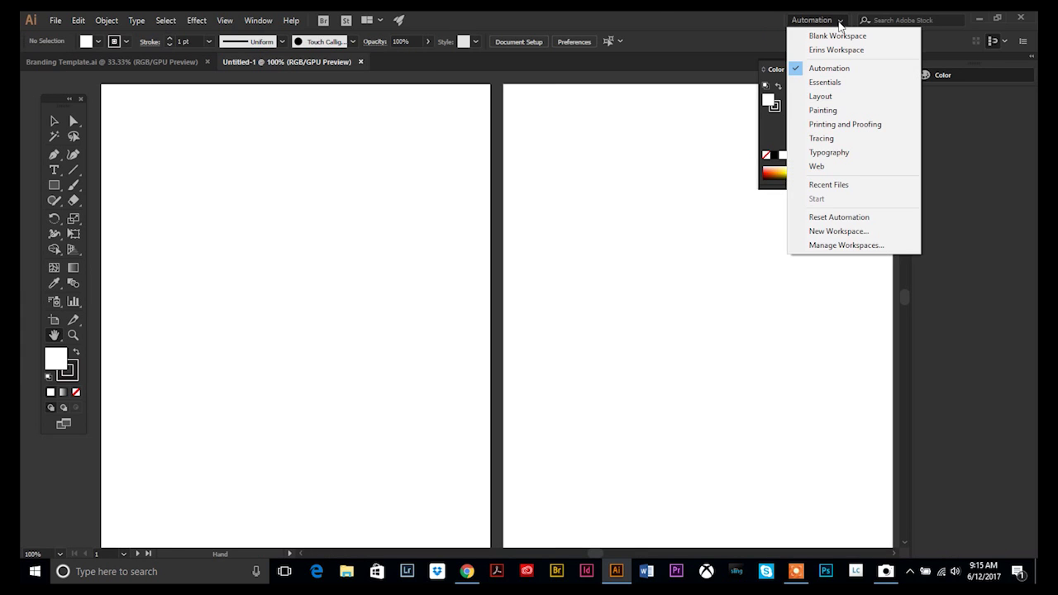
pyautogui.click(833, 34)
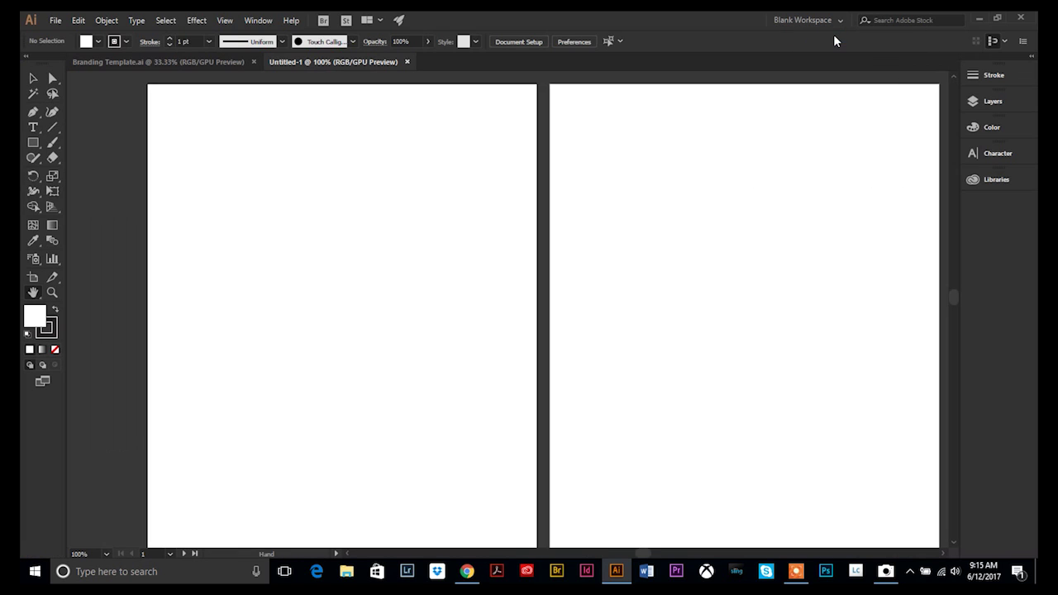
pyautogui.click(840, 22)
pyautogui.click(822, 50)
# - Try the three lighter interface brightness levels one after another in the User Interface preferences, ending with the lightest
pyautogui.click(575, 42)
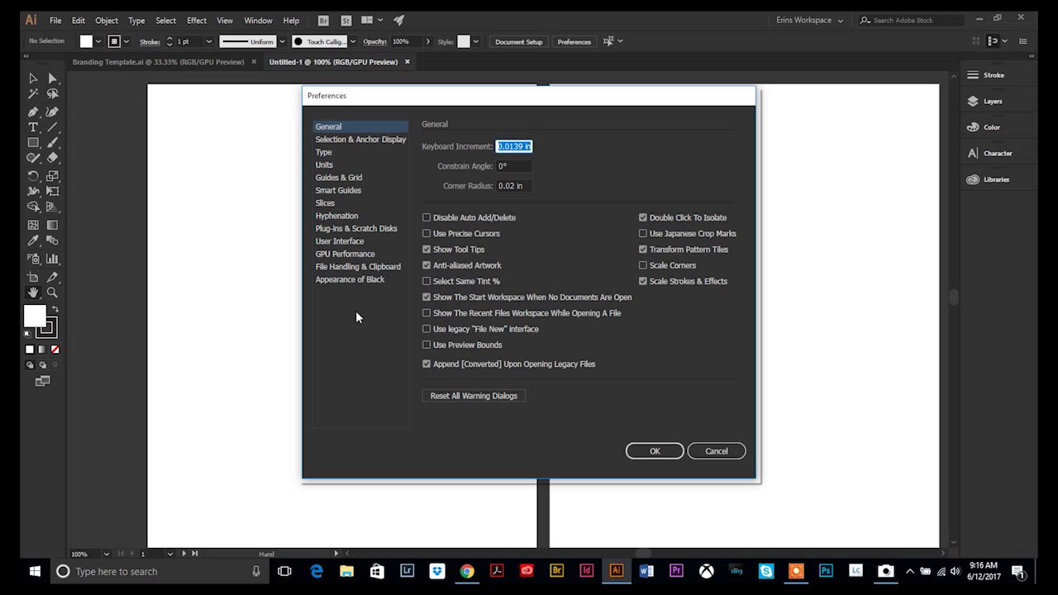
pyautogui.click(344, 242)
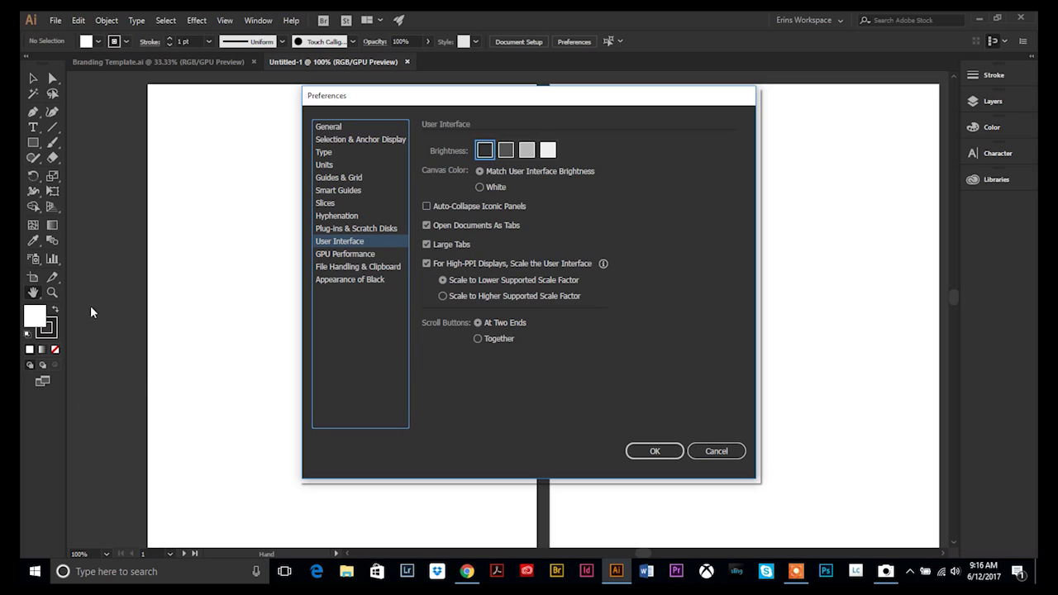
pyautogui.click(505, 151)
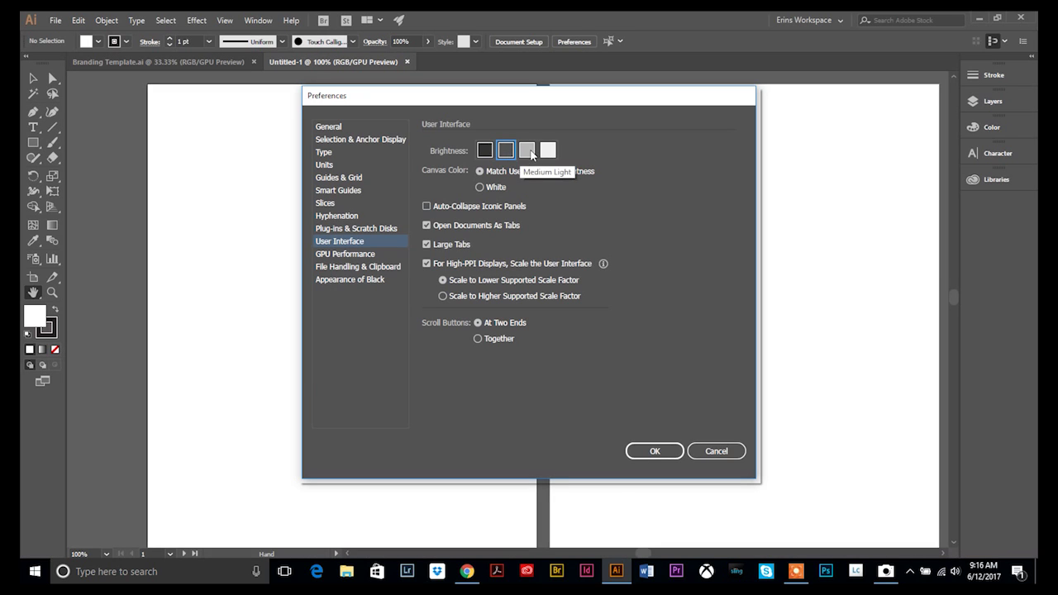
pyautogui.click(529, 151)
pyautogui.click(548, 150)
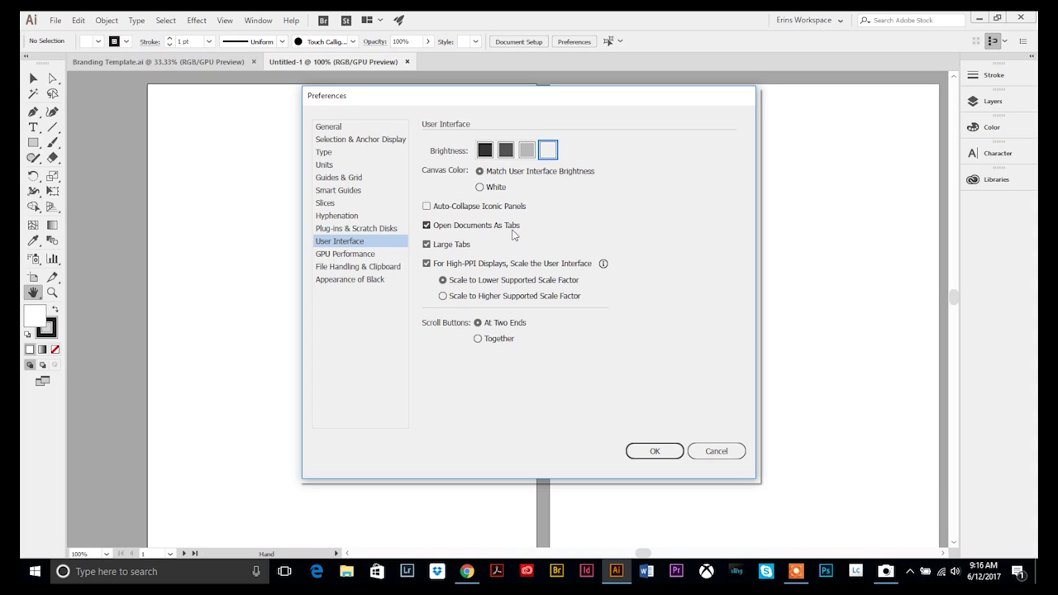
# - Try the White canvas color and the Auto-Collapse Iconic Panels option, and discard all the preference changes
pyautogui.click(480, 188)
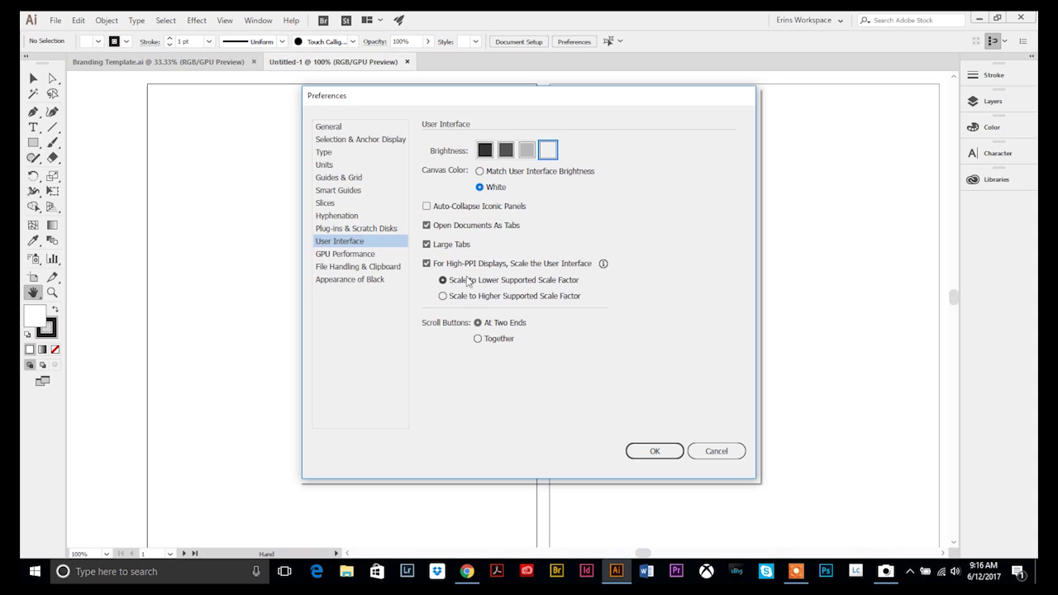
pyautogui.click(429, 207)
pyautogui.click(716, 452)
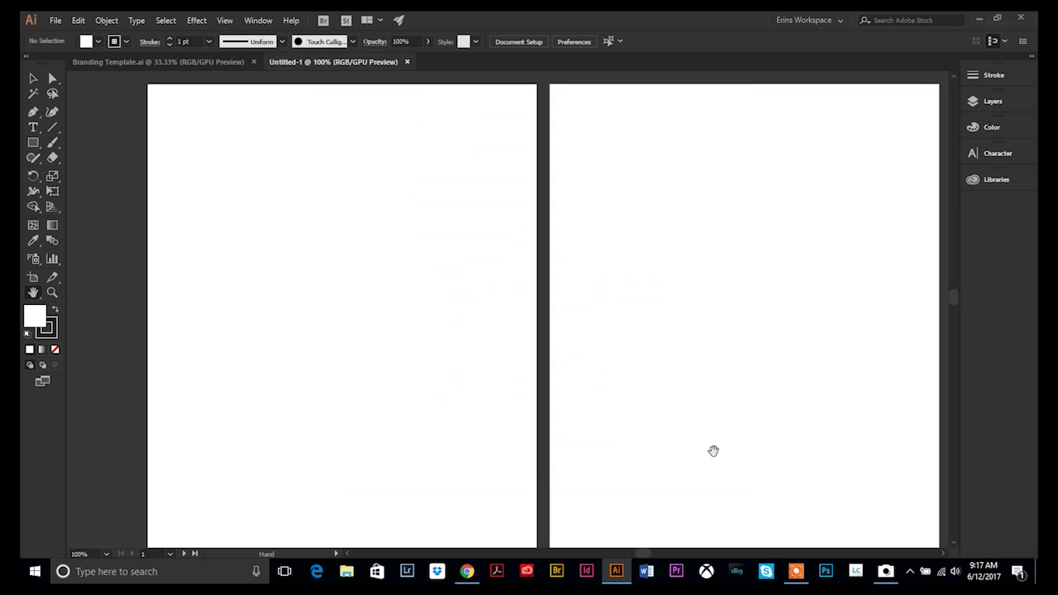